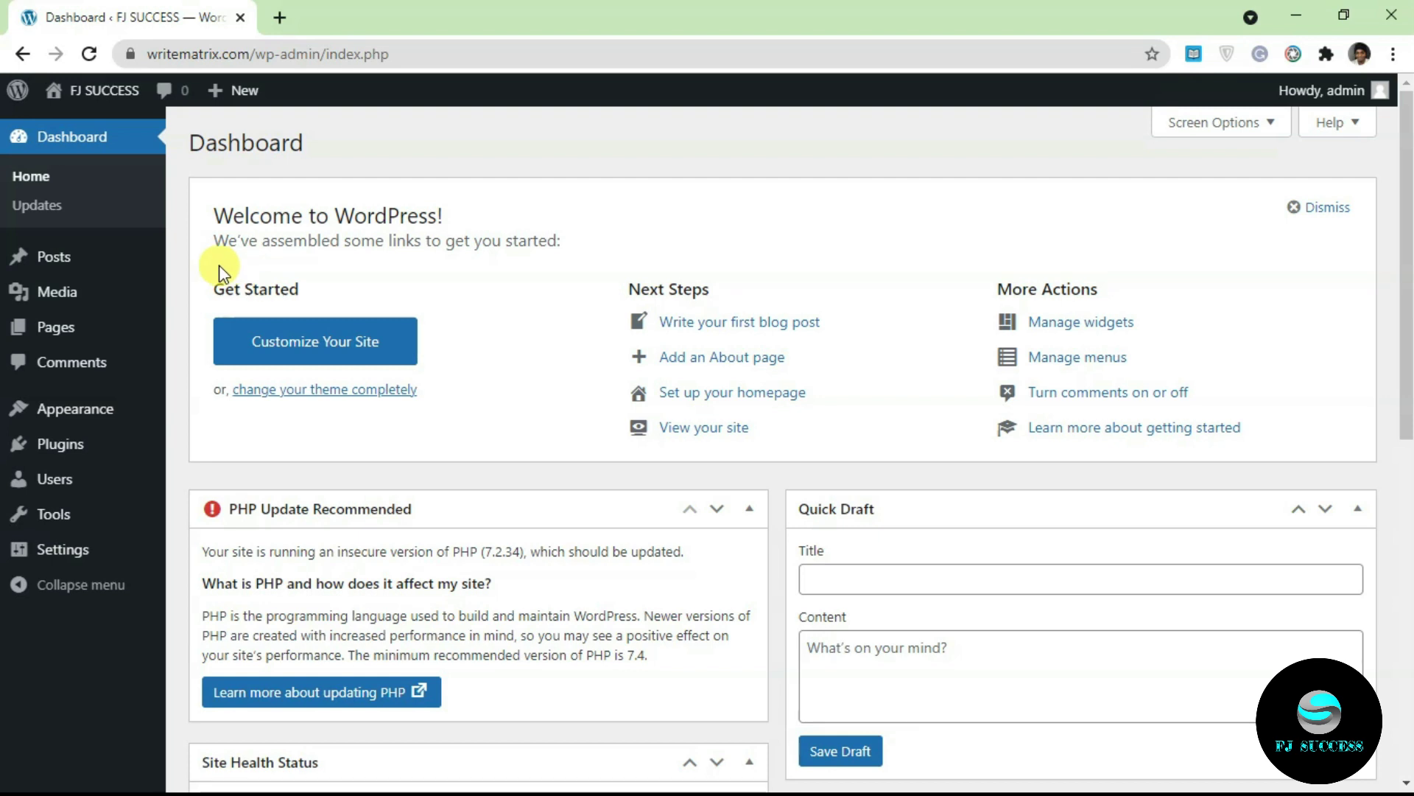
Step: Search the plugin directory for 'yoast', then install and activate Yoast SEO
mouse_move(87, 442)
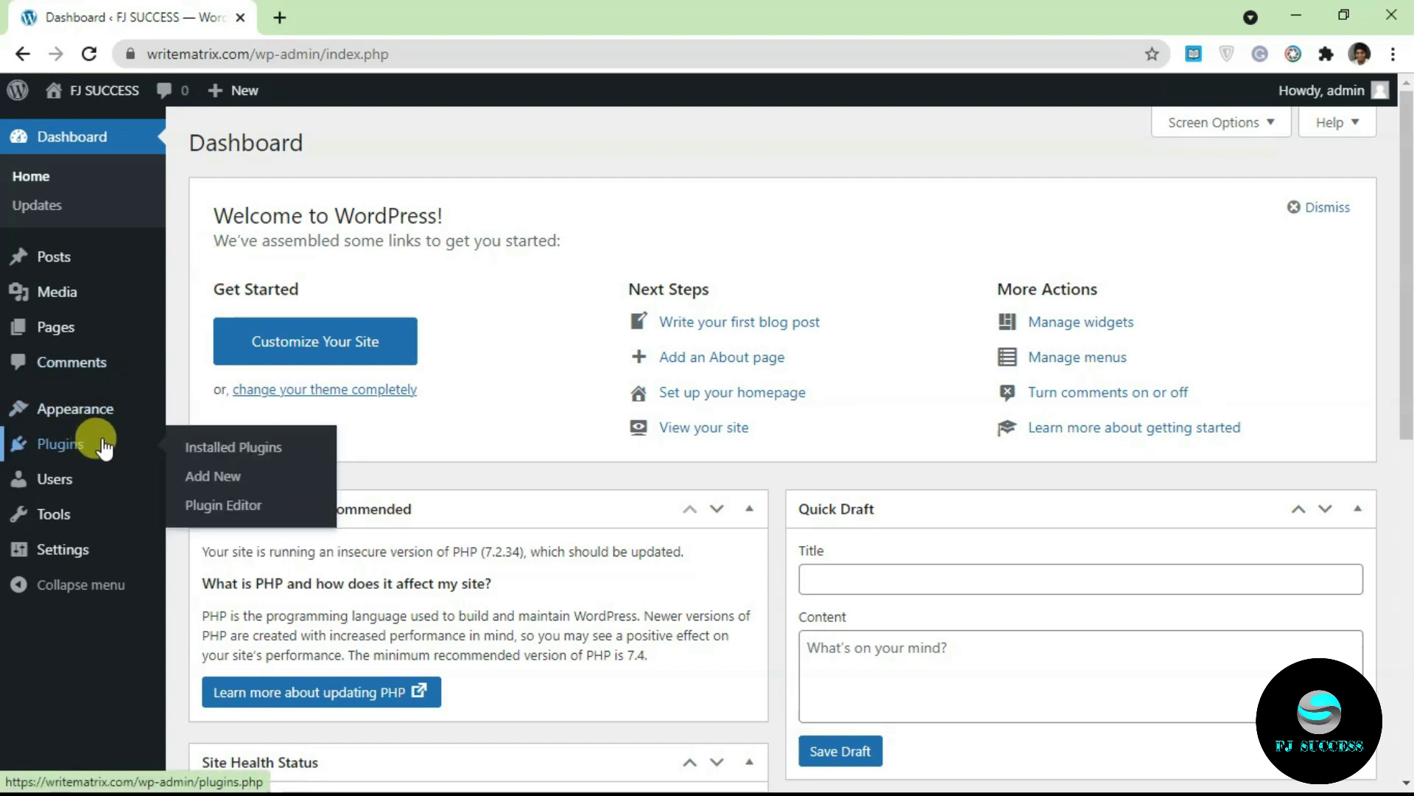
click(205, 479)
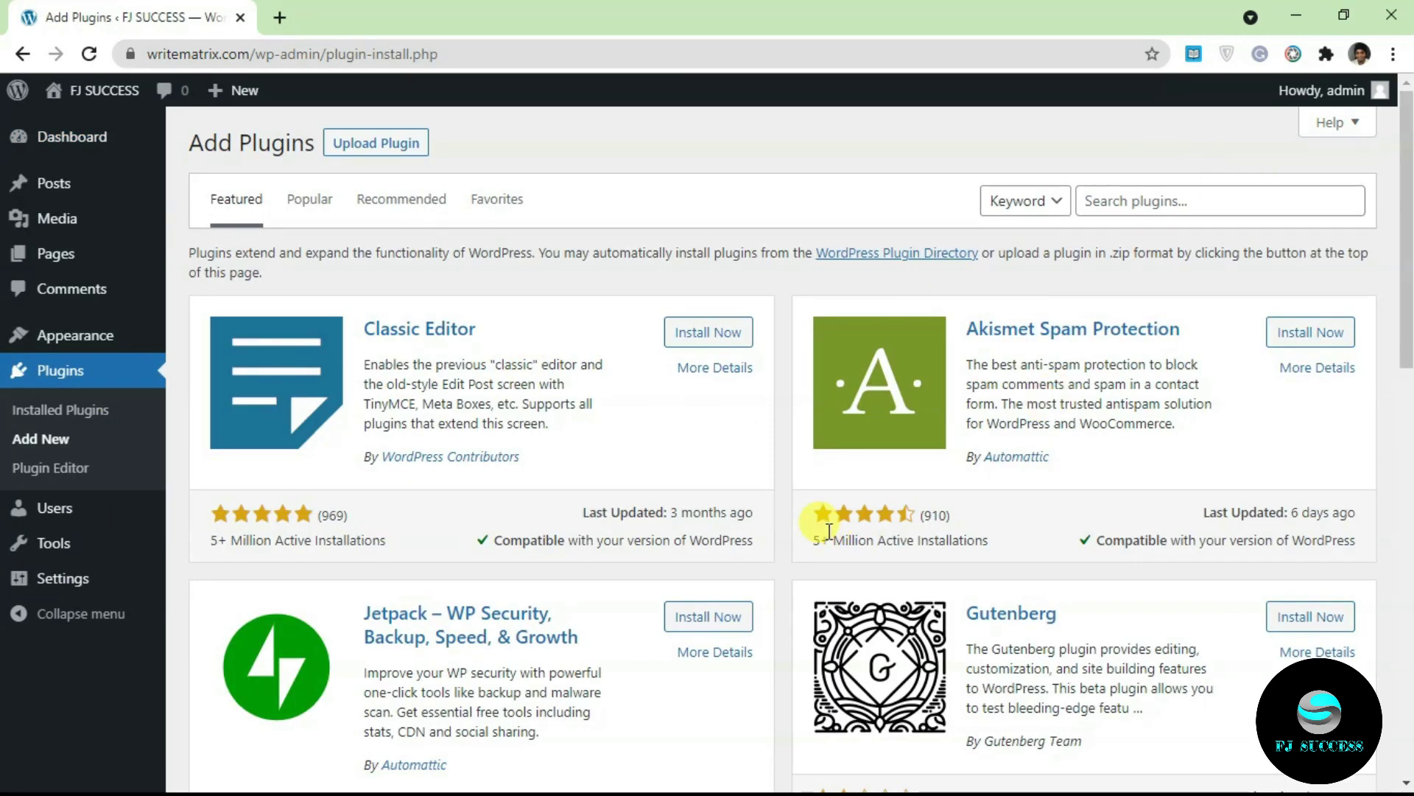
click(1139, 199)
text(yoast)
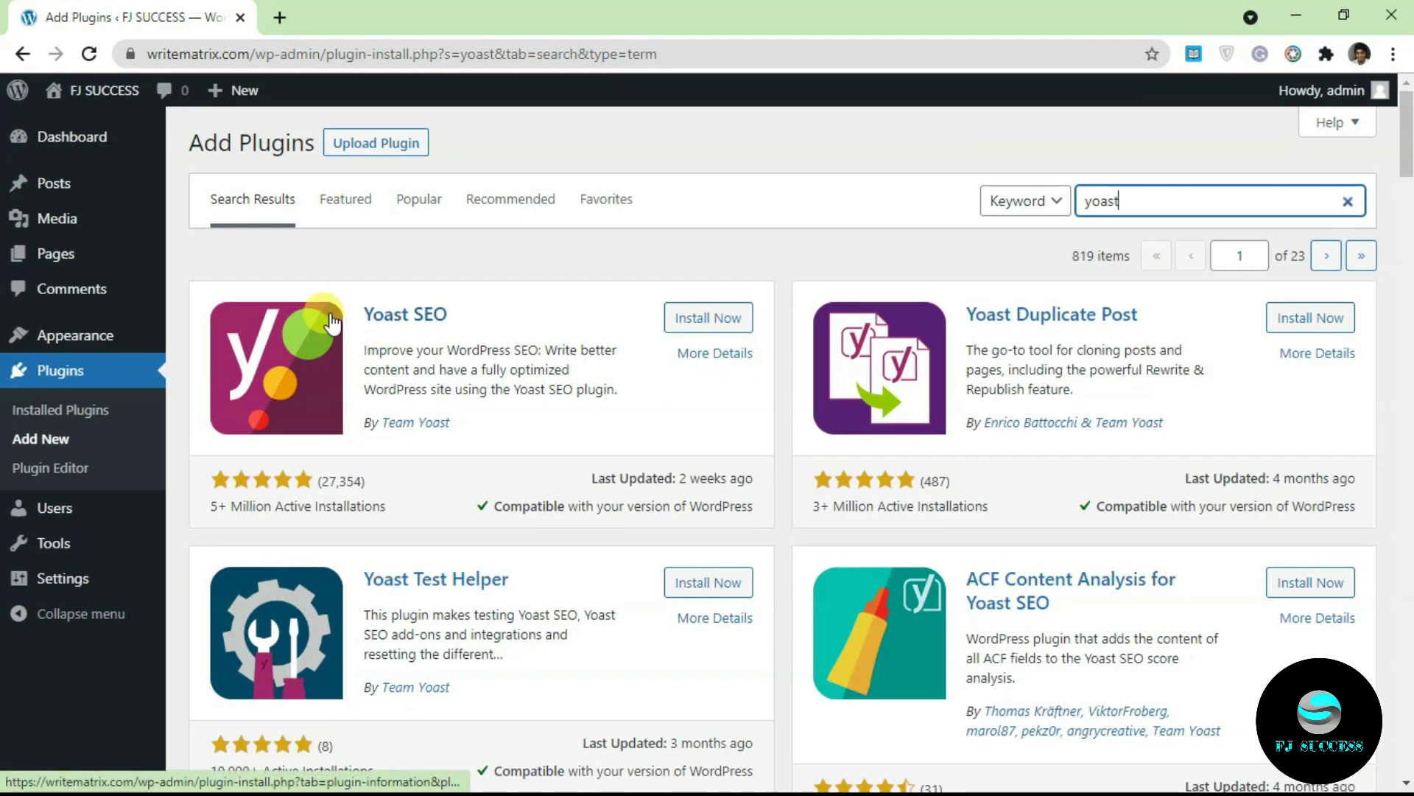
click(698, 318)
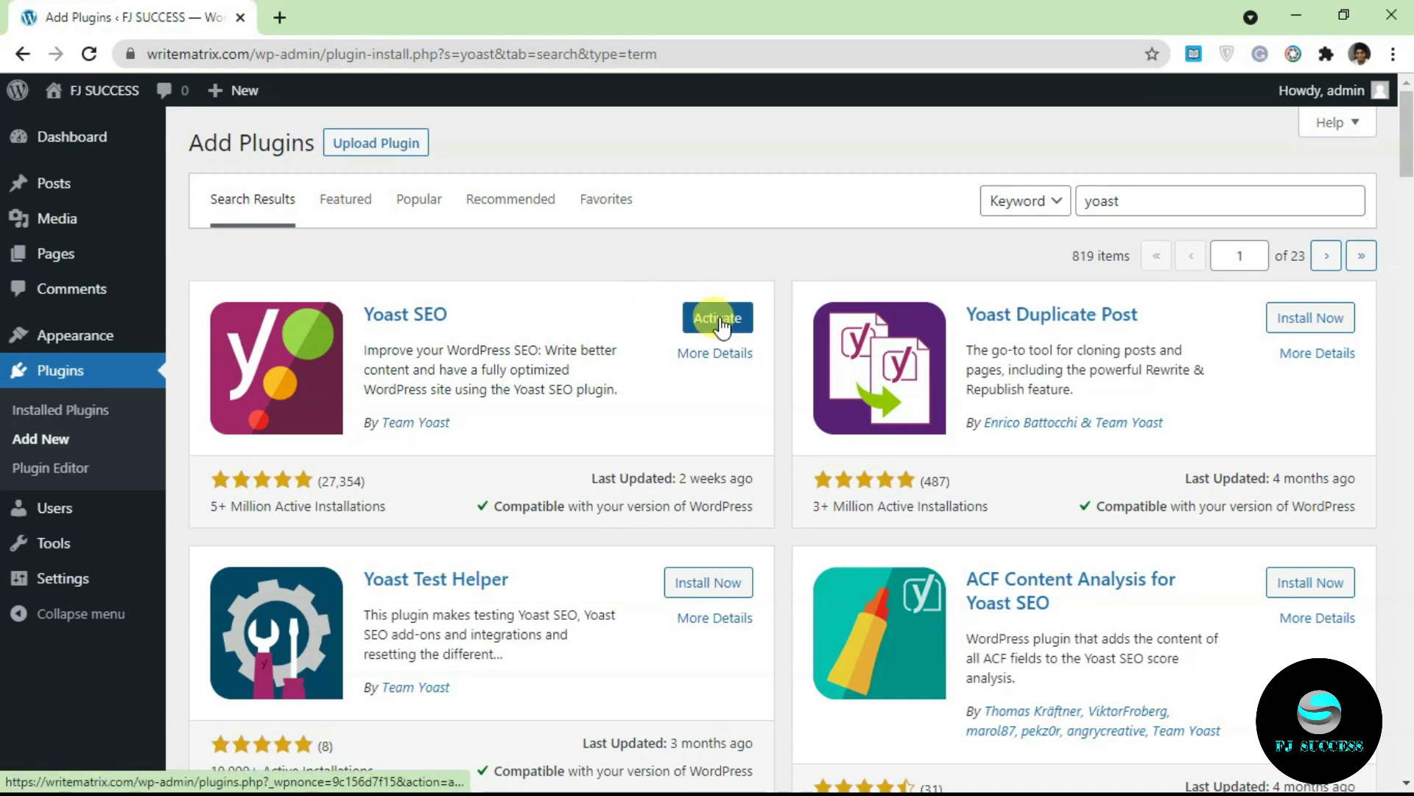
click(720, 324)
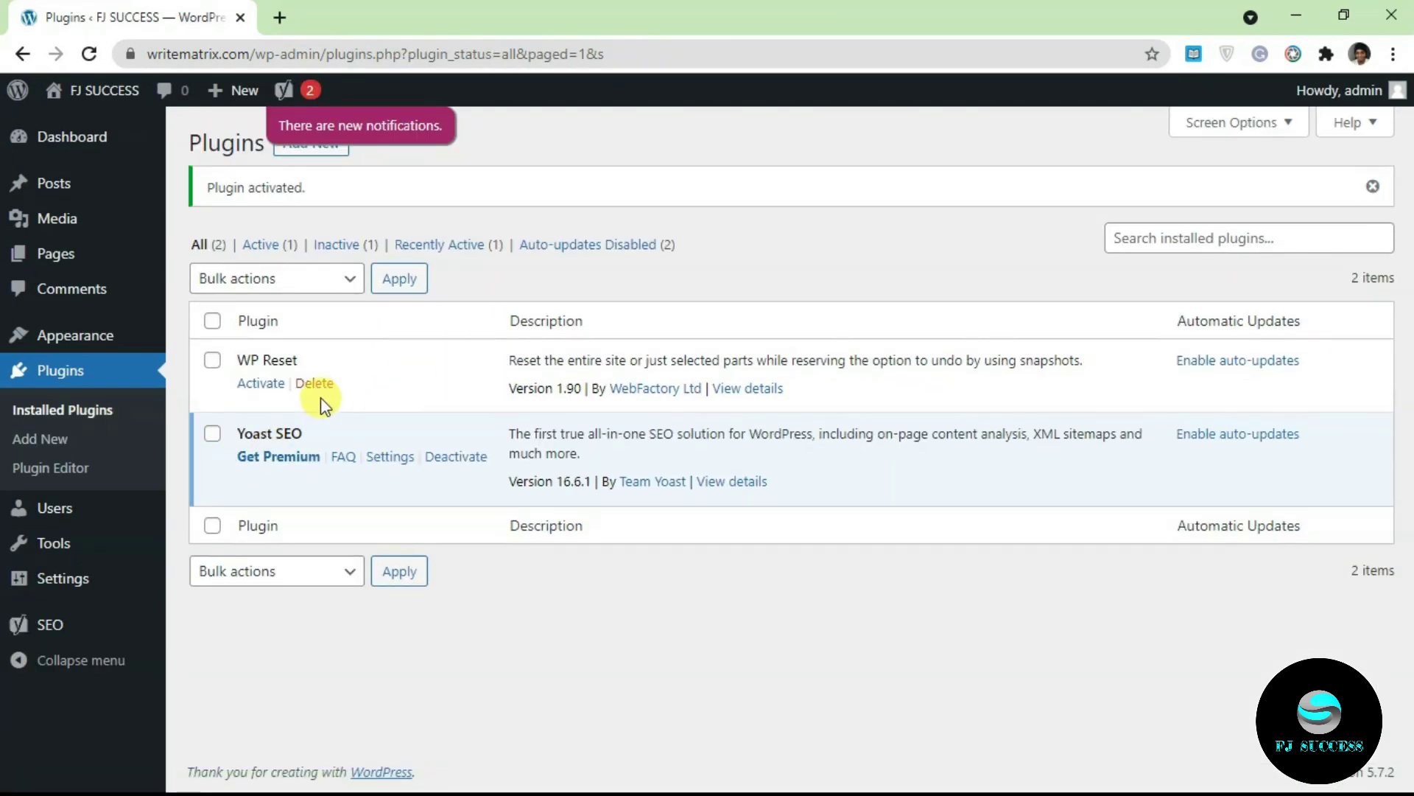
Step: Open Yoast SEO's Settings from the plugins list and relaunch its configuration wizard
click(405, 461)
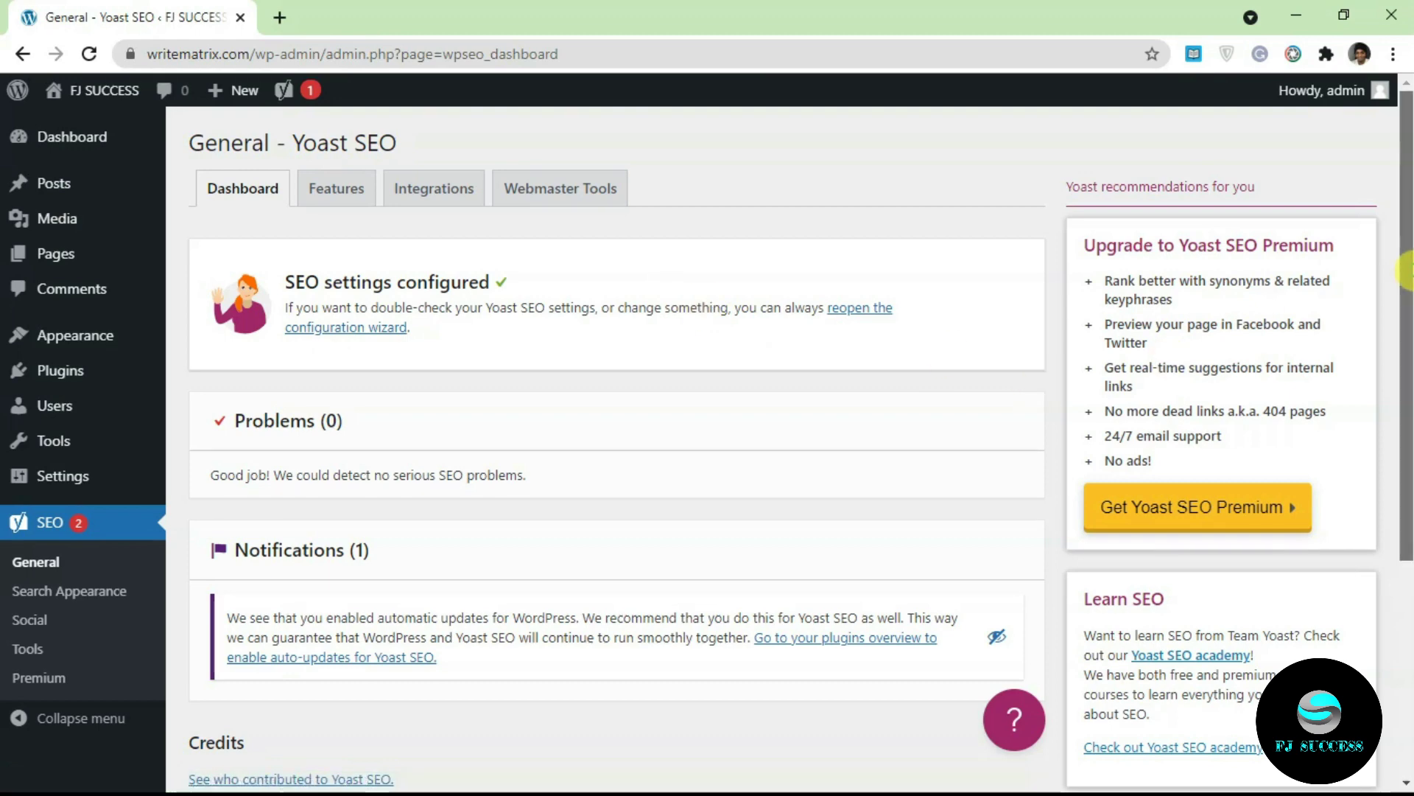
scroll(1404, 269, down, 2)
scroll(1404, 269, up, 2)
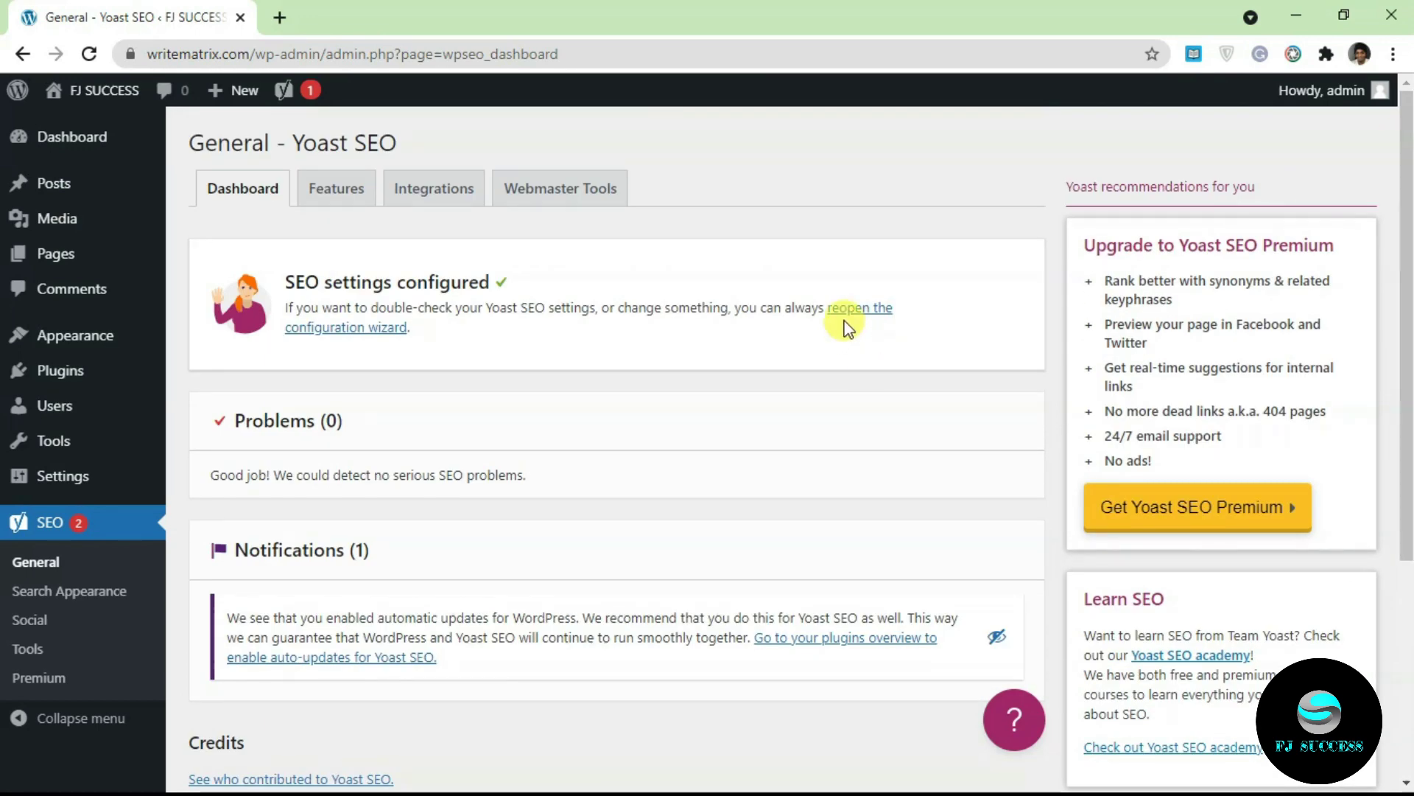
click(343, 337)
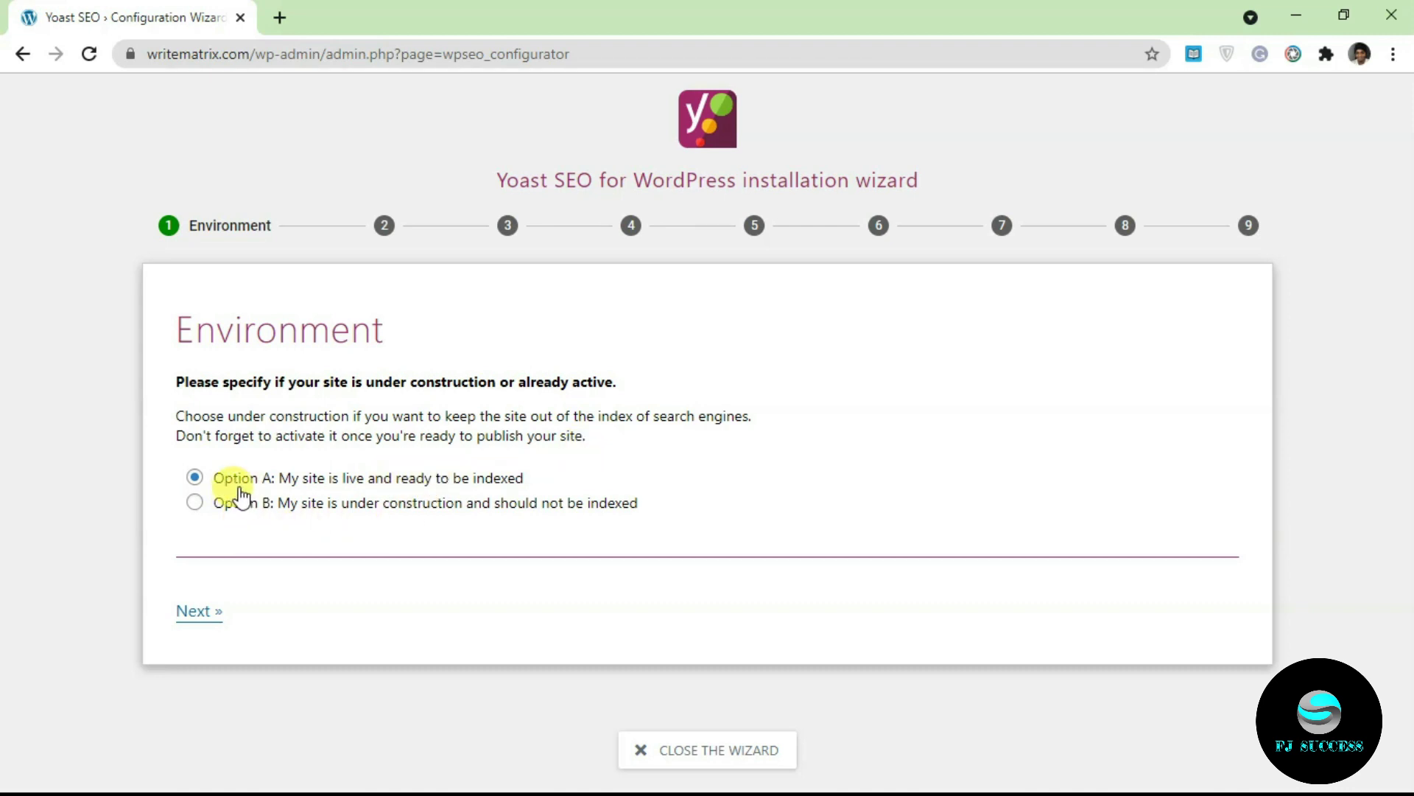
Step: Keep Option A (live site) and 'A small offline business' as the wizard's site type
click(205, 612)
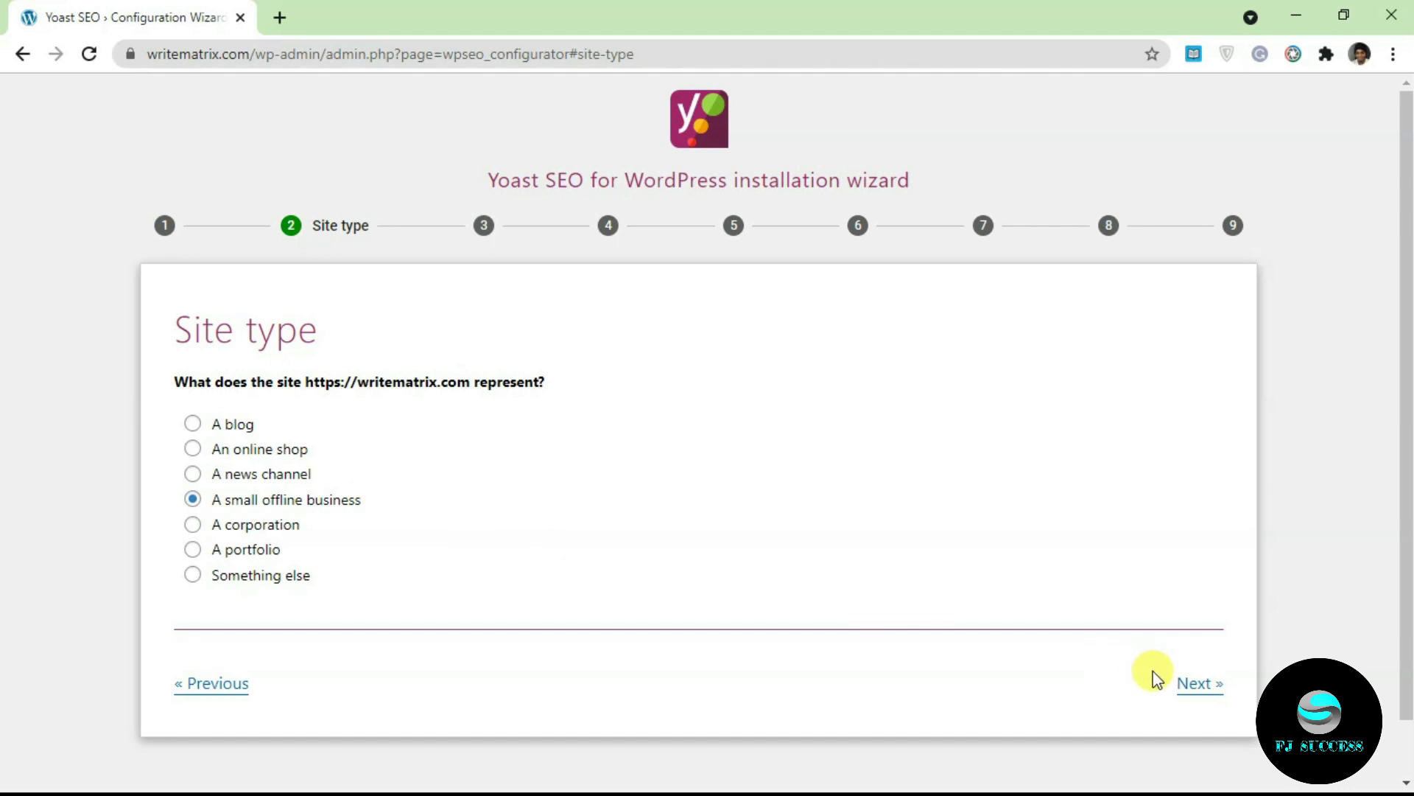
click(1186, 683)
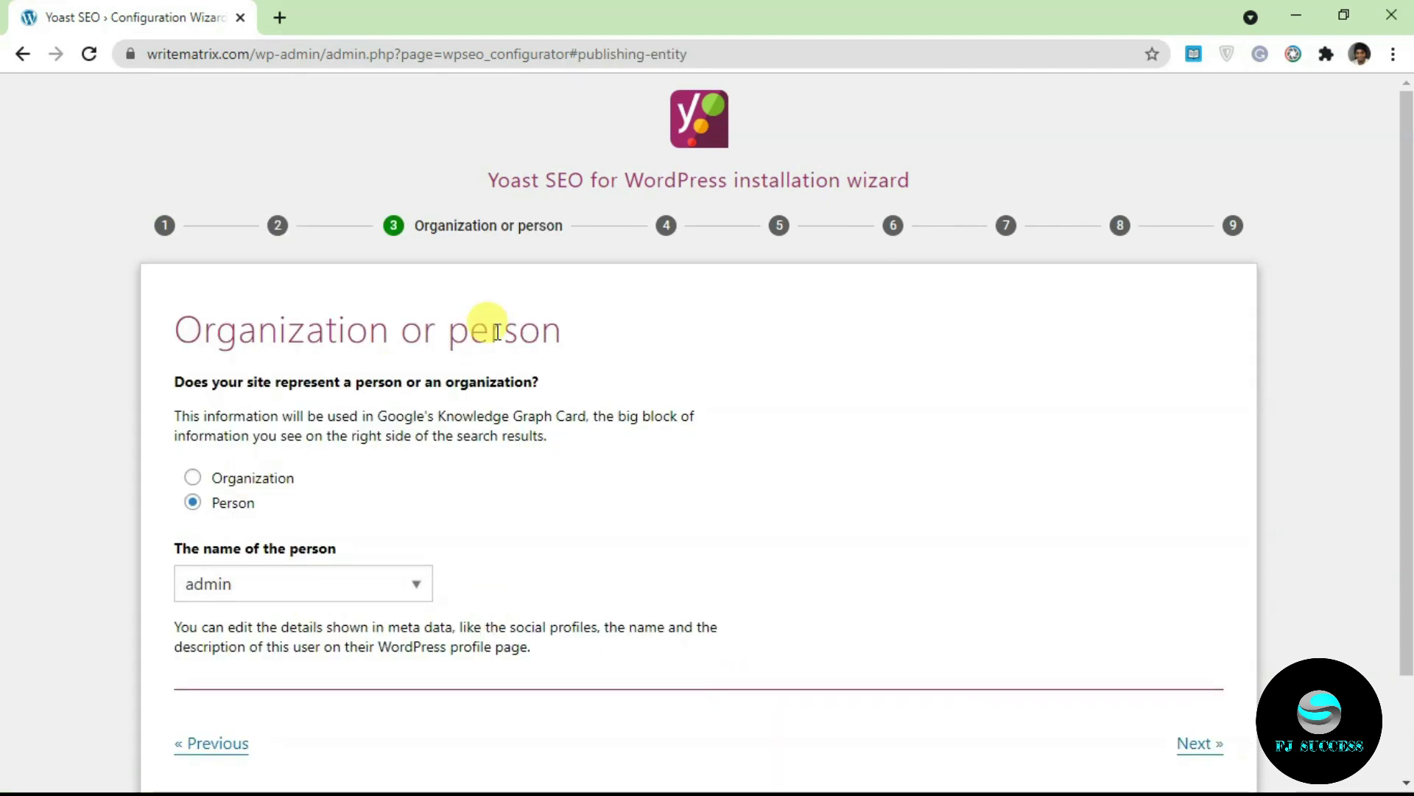
Step: Make the site represent a Person named admin, then continue
scroll(1405, 224, down, 1)
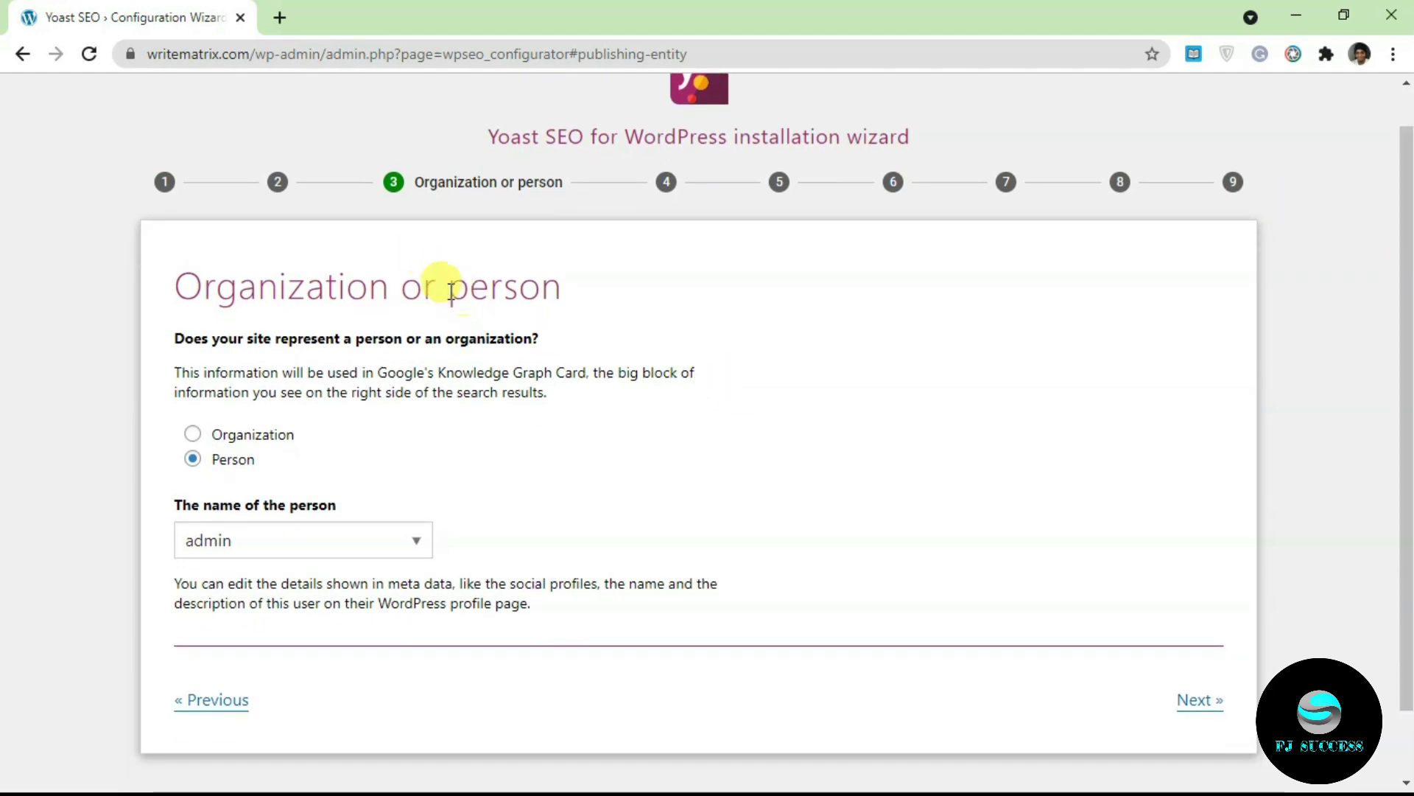
click(193, 459)
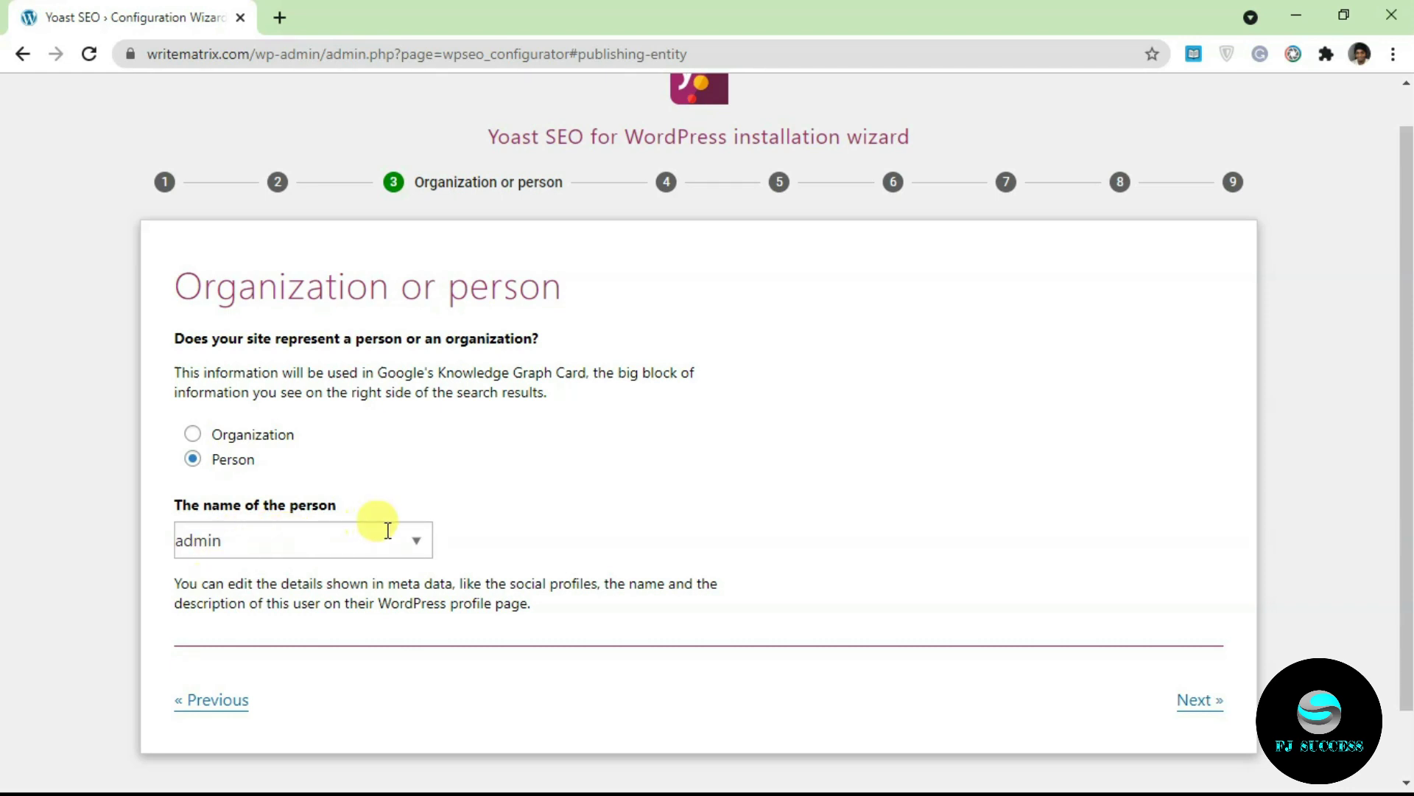
click(408, 541)
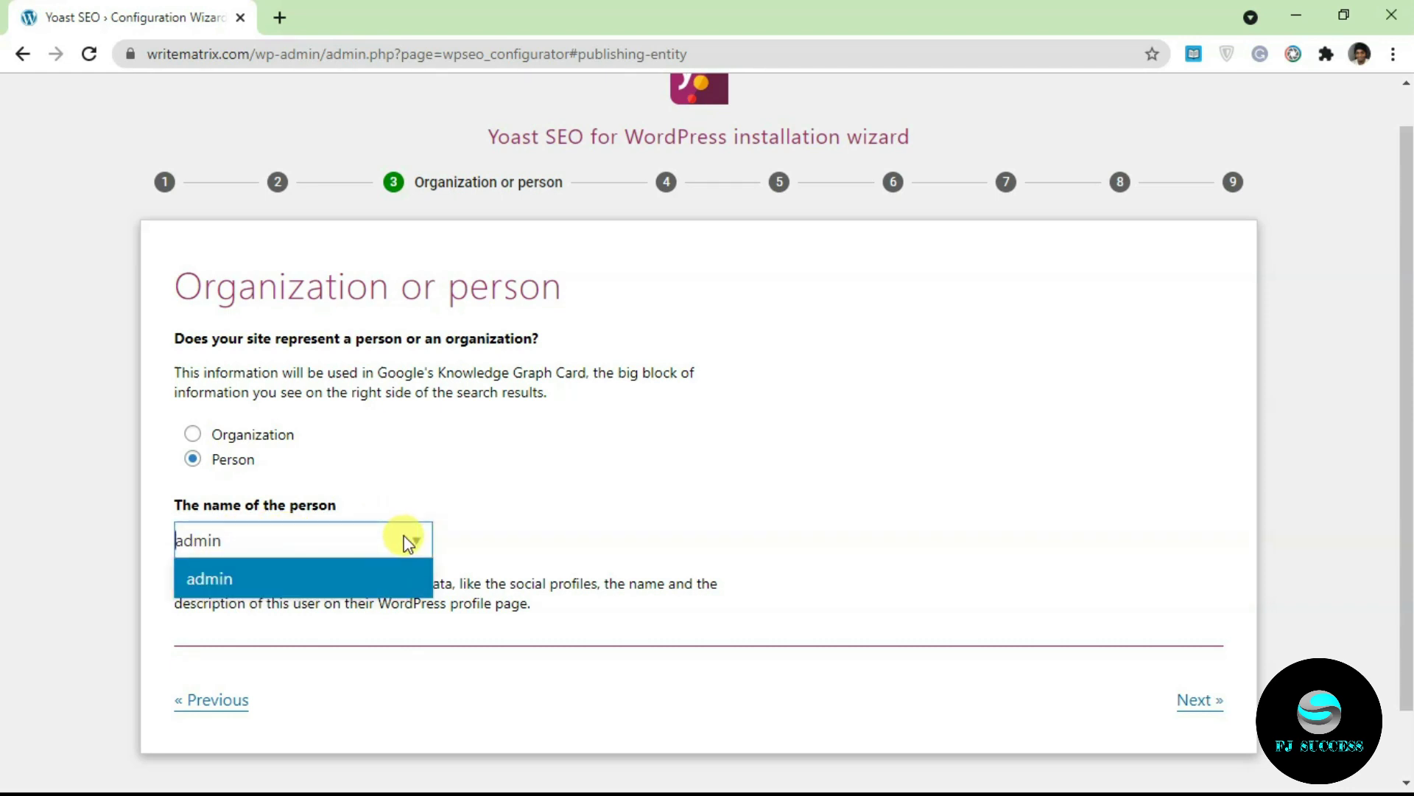
click(263, 574)
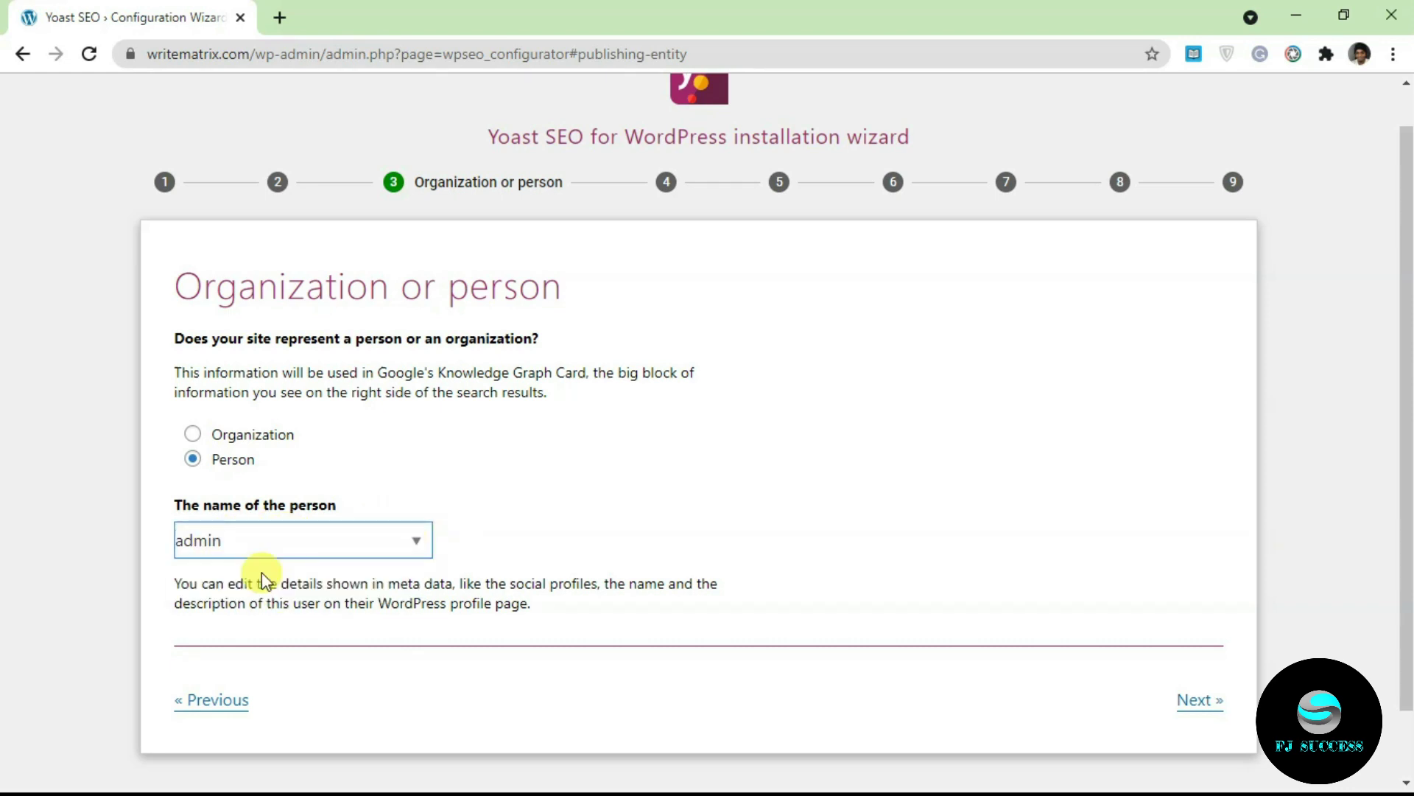
click(202, 438)
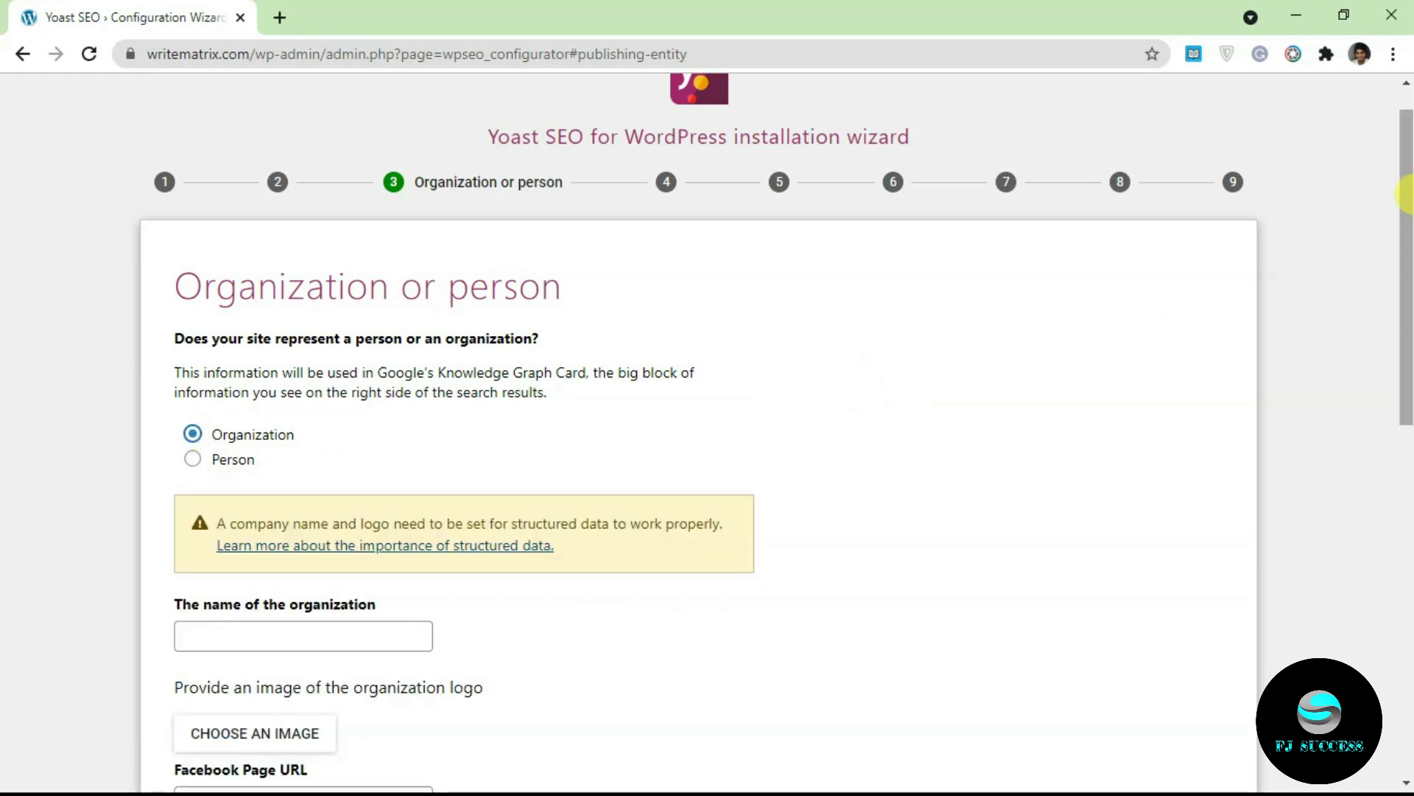
drag(1403, 193, 1401, 303)
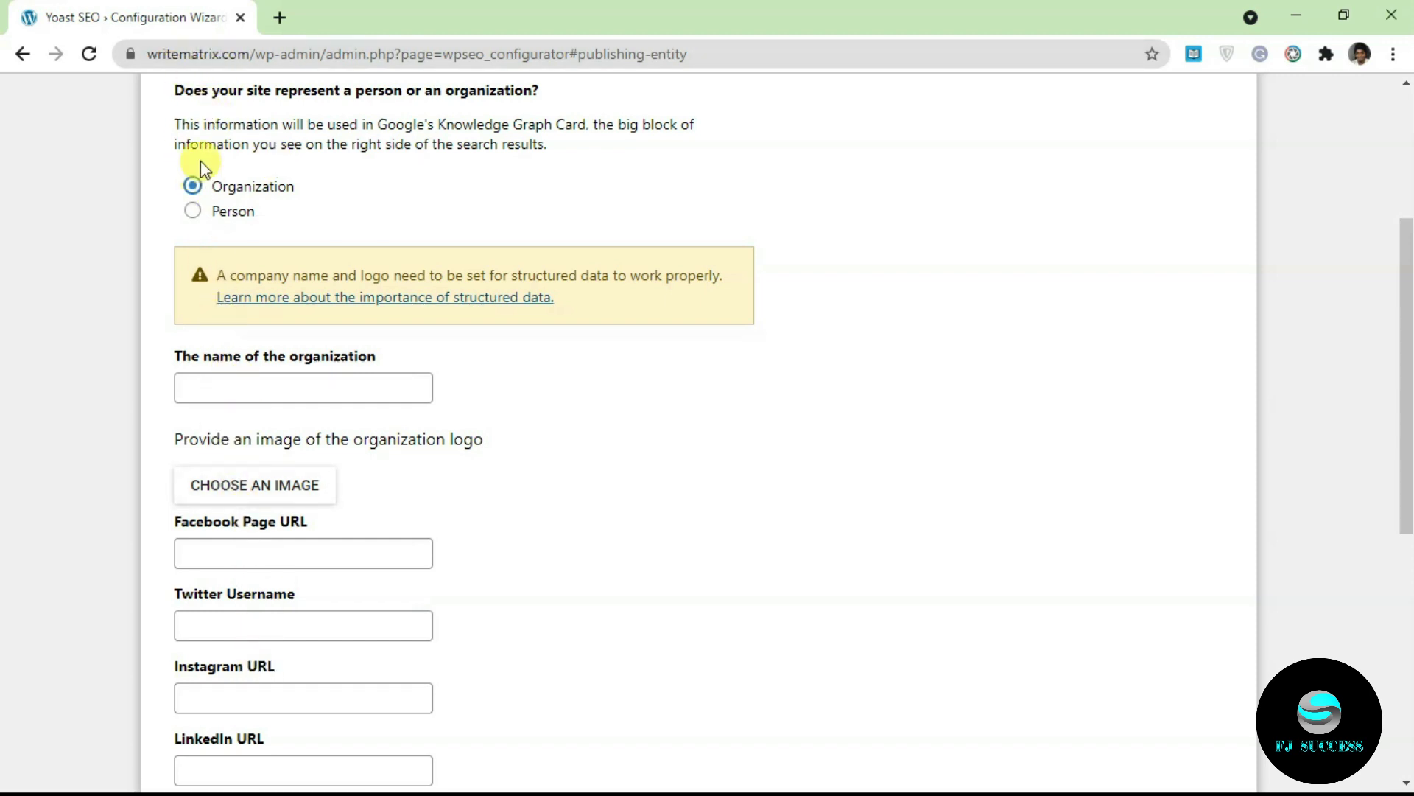
click(192, 210)
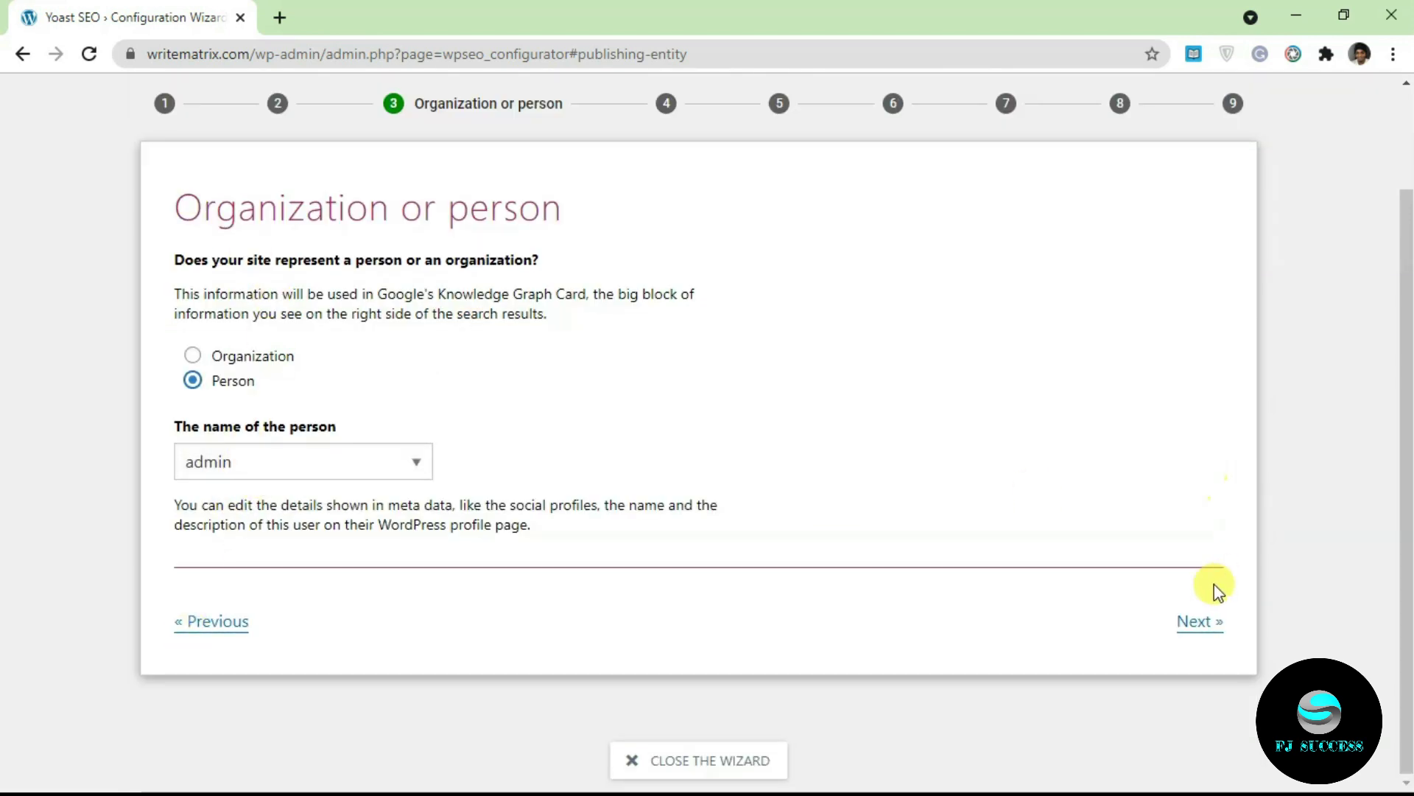
right_click(1203, 621)
click(1204, 623)
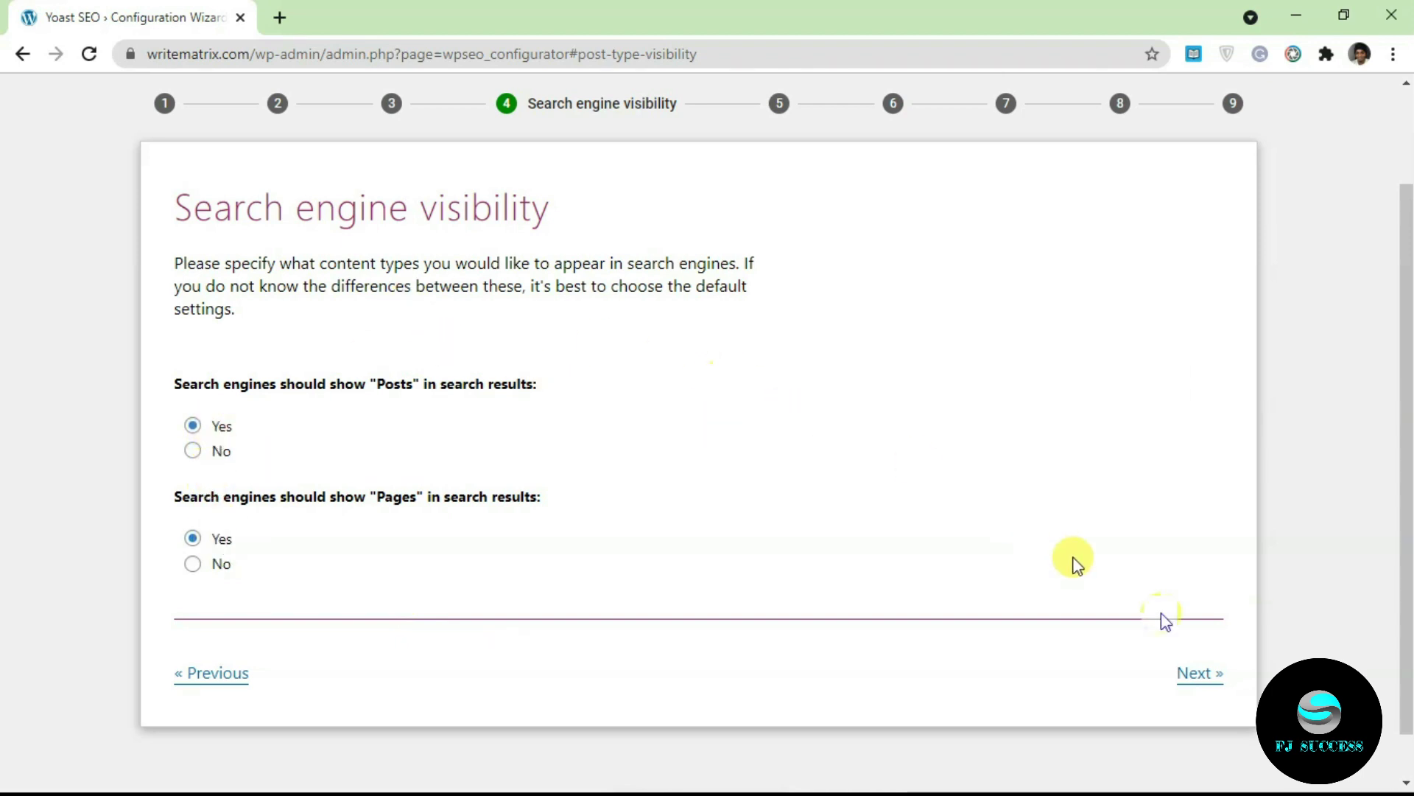
Step: Leave Posts and Pages visible (Yes) and Multiple authors on No
click(1195, 674)
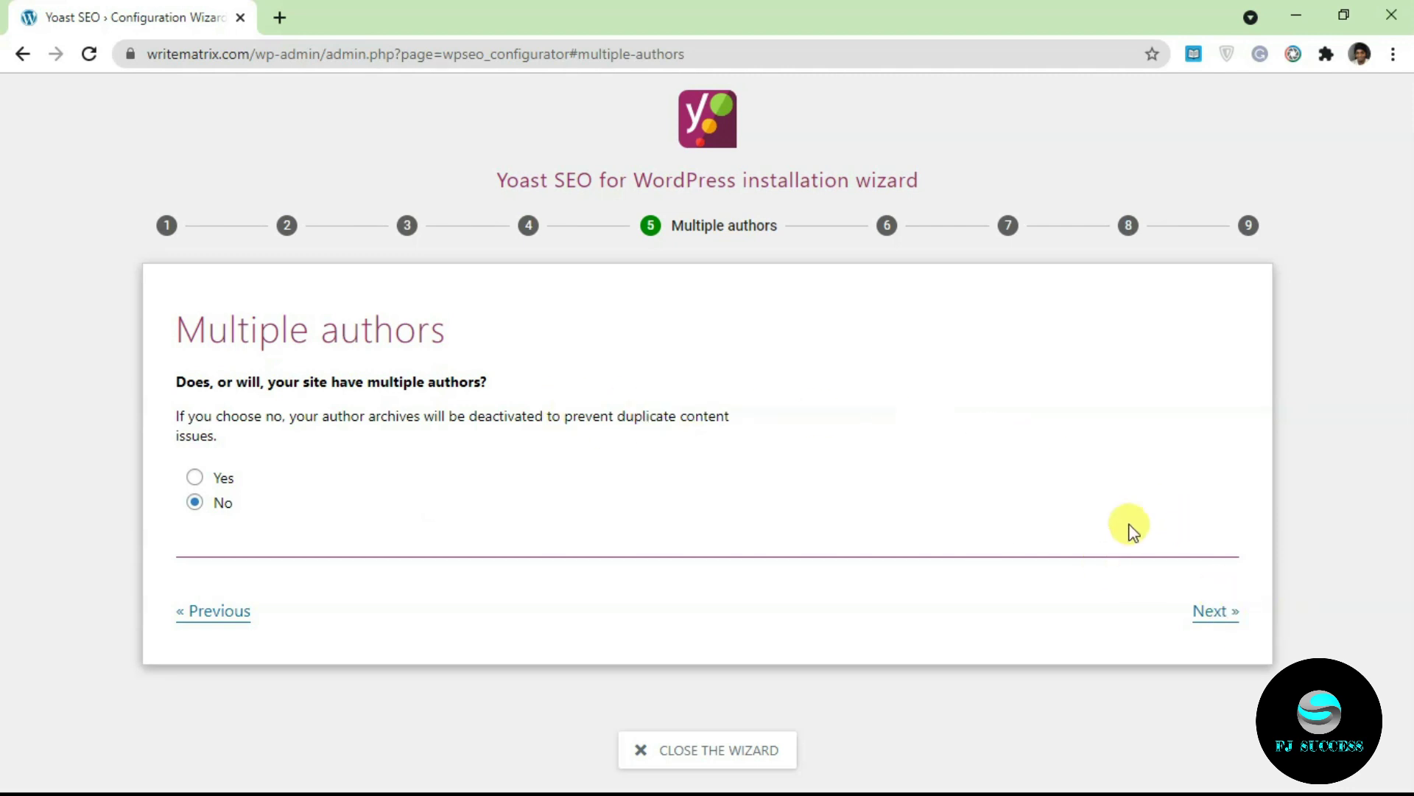
click(1195, 617)
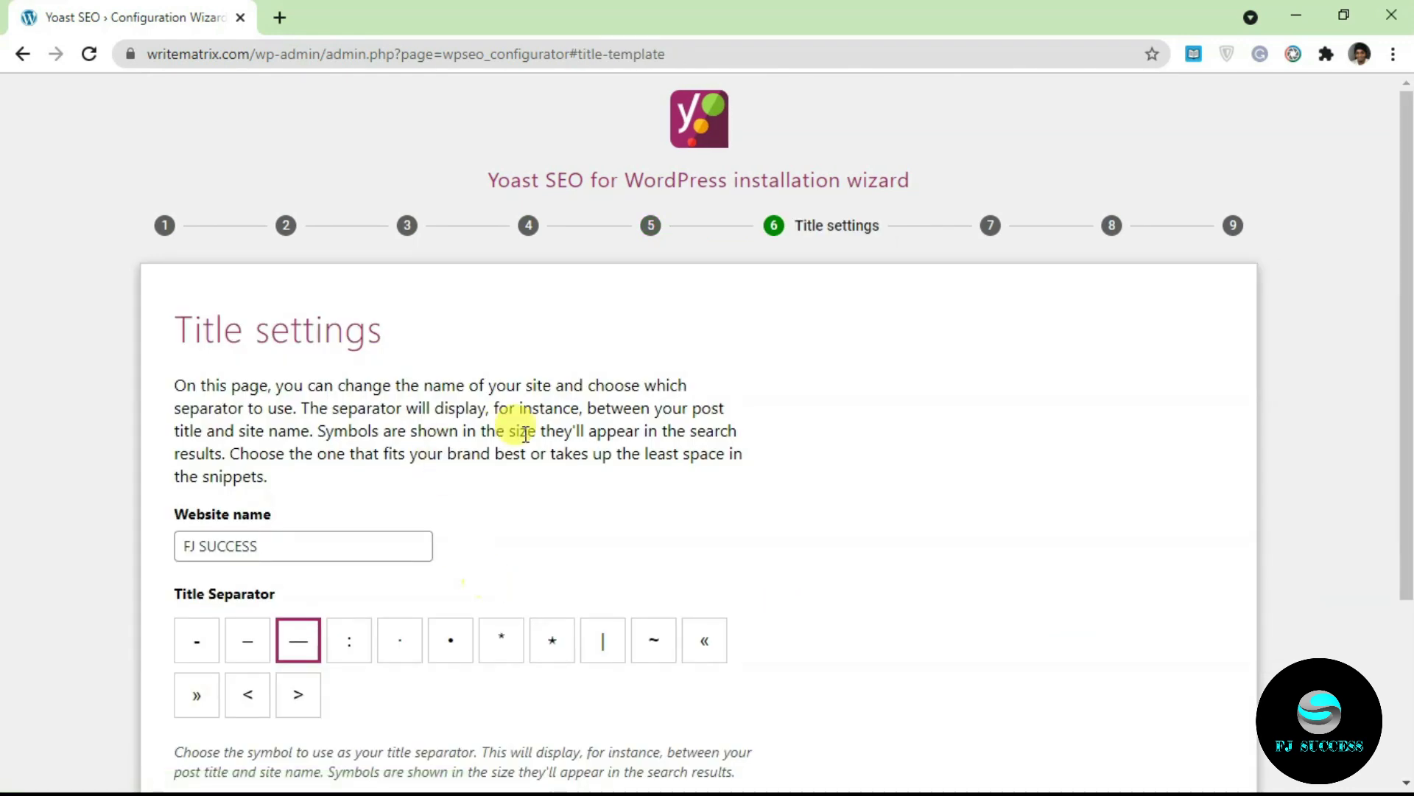
Step: Keep website name FJ SUCCESS and the long-dash title separator, then continue
drag(1405, 348, 1407, 444)
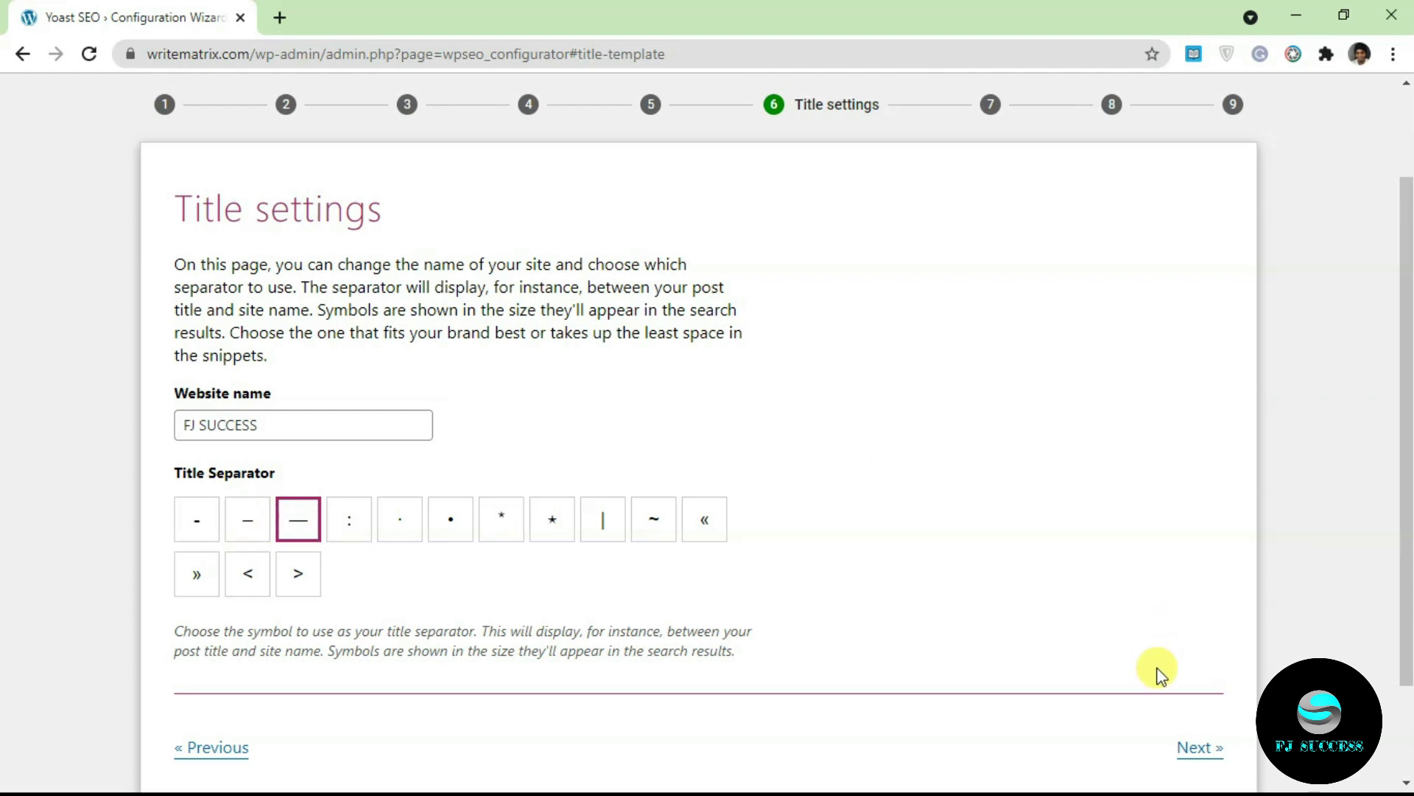
click(1201, 746)
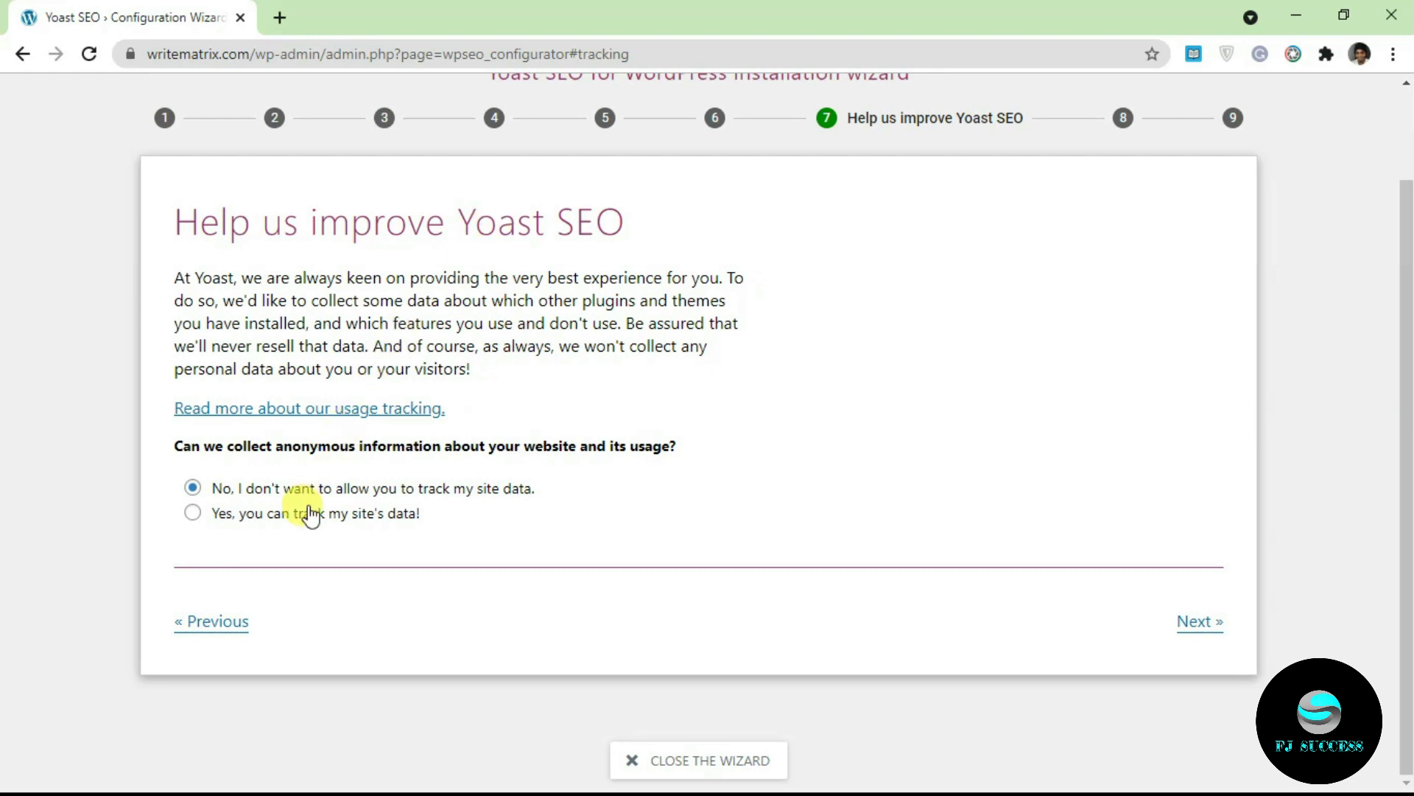
Step: Allow anonymous usage tracking, pass the newsletter step, and close the wizard at Success
click(282, 529)
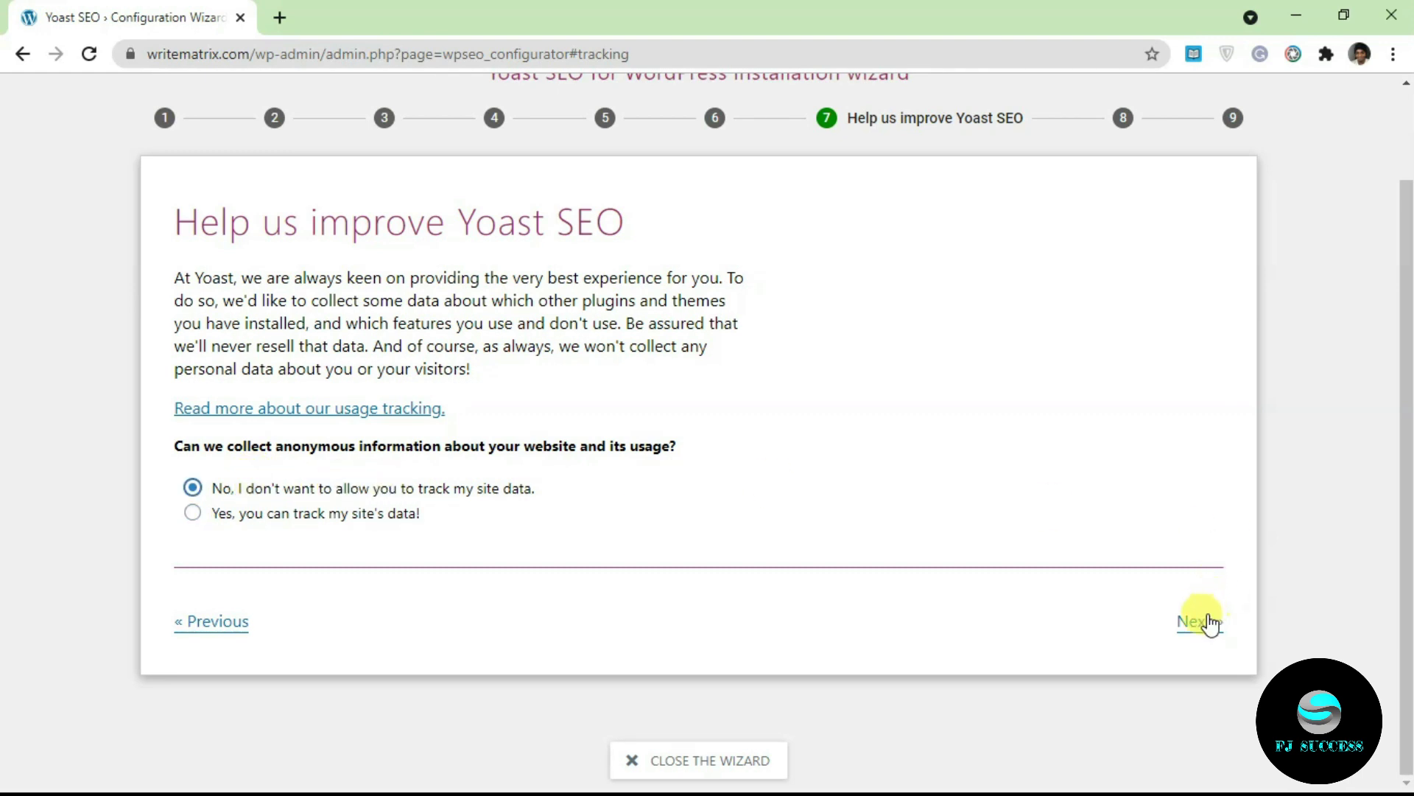
click(1208, 621)
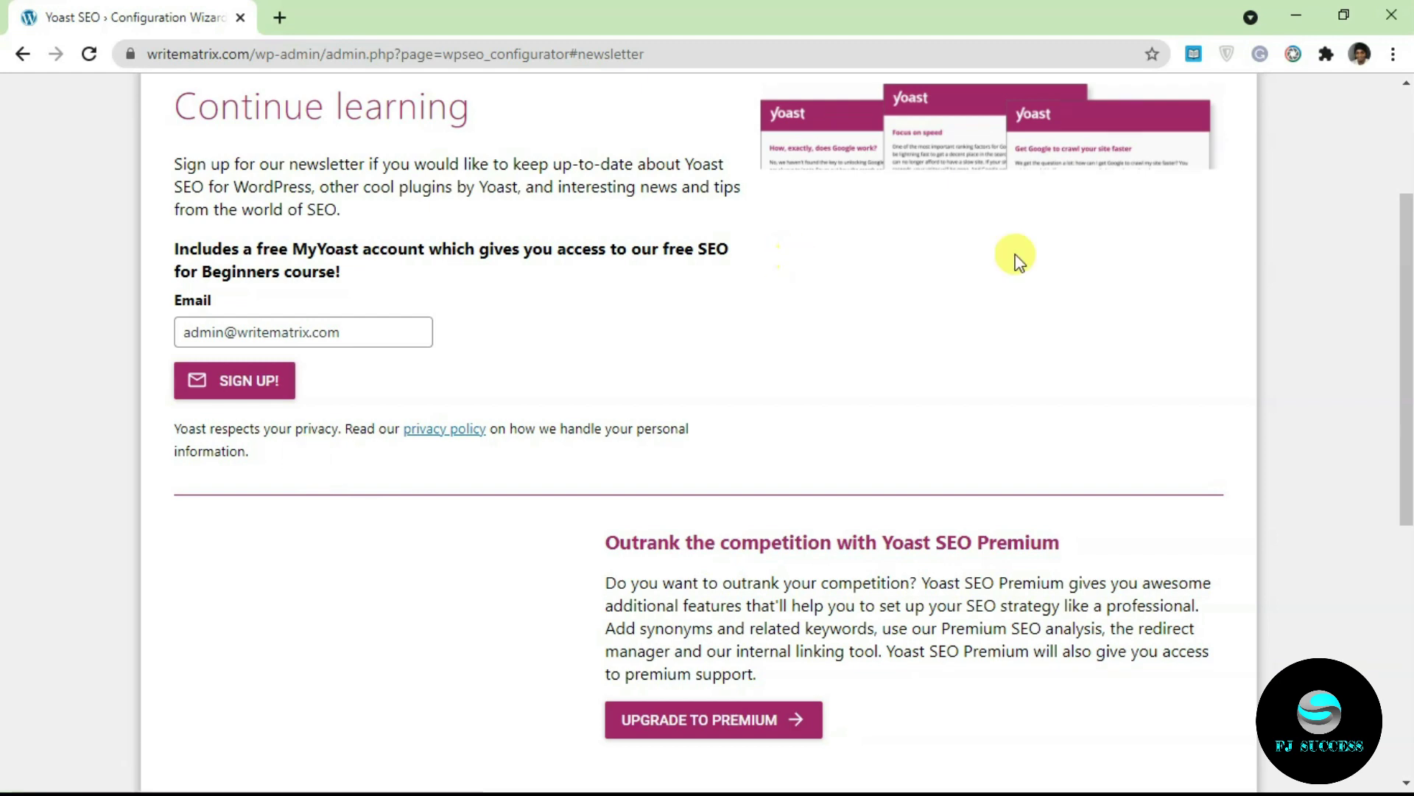
drag(1404, 245, 1407, 486)
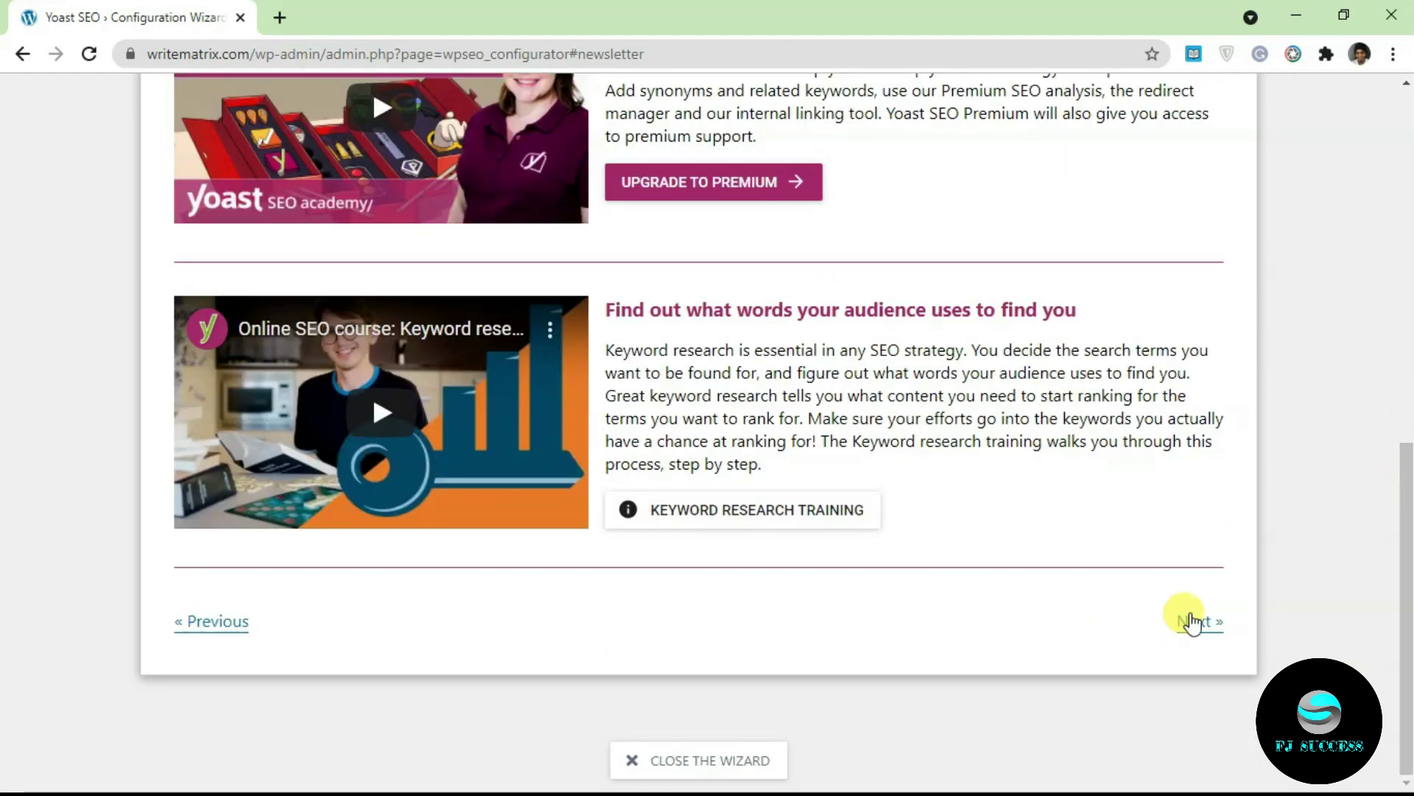
drag(1407, 548, 1403, 582)
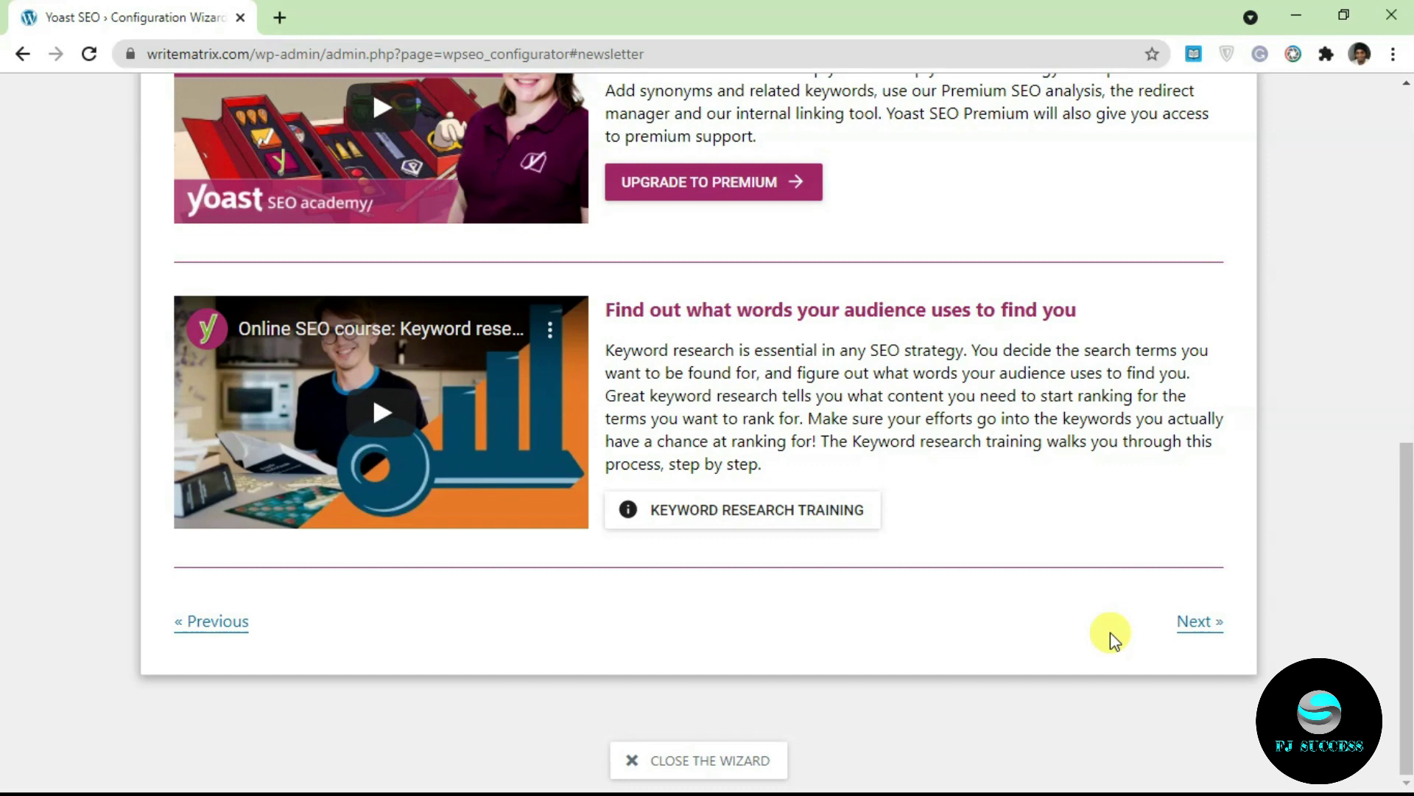
click(1180, 635)
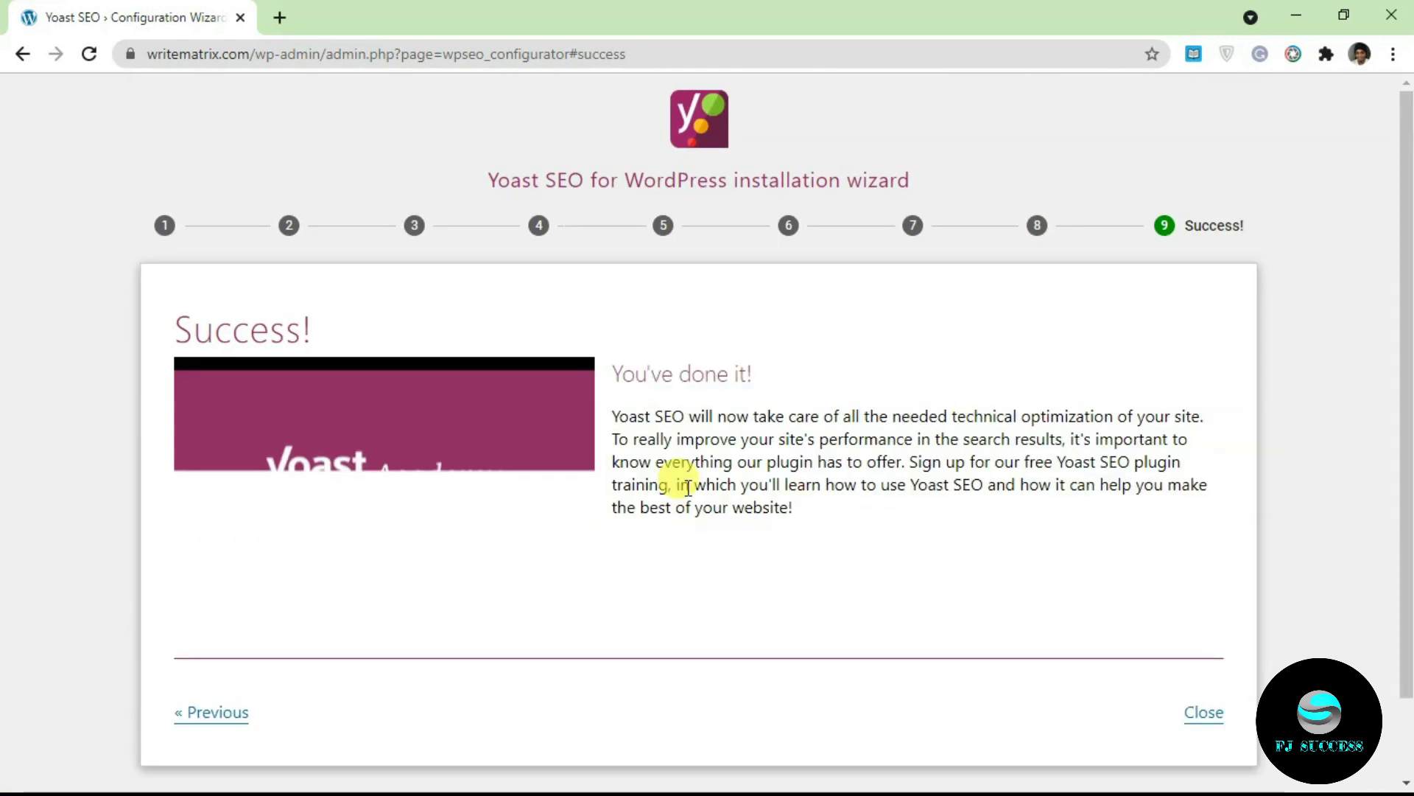
drag(1407, 442, 1407, 519)
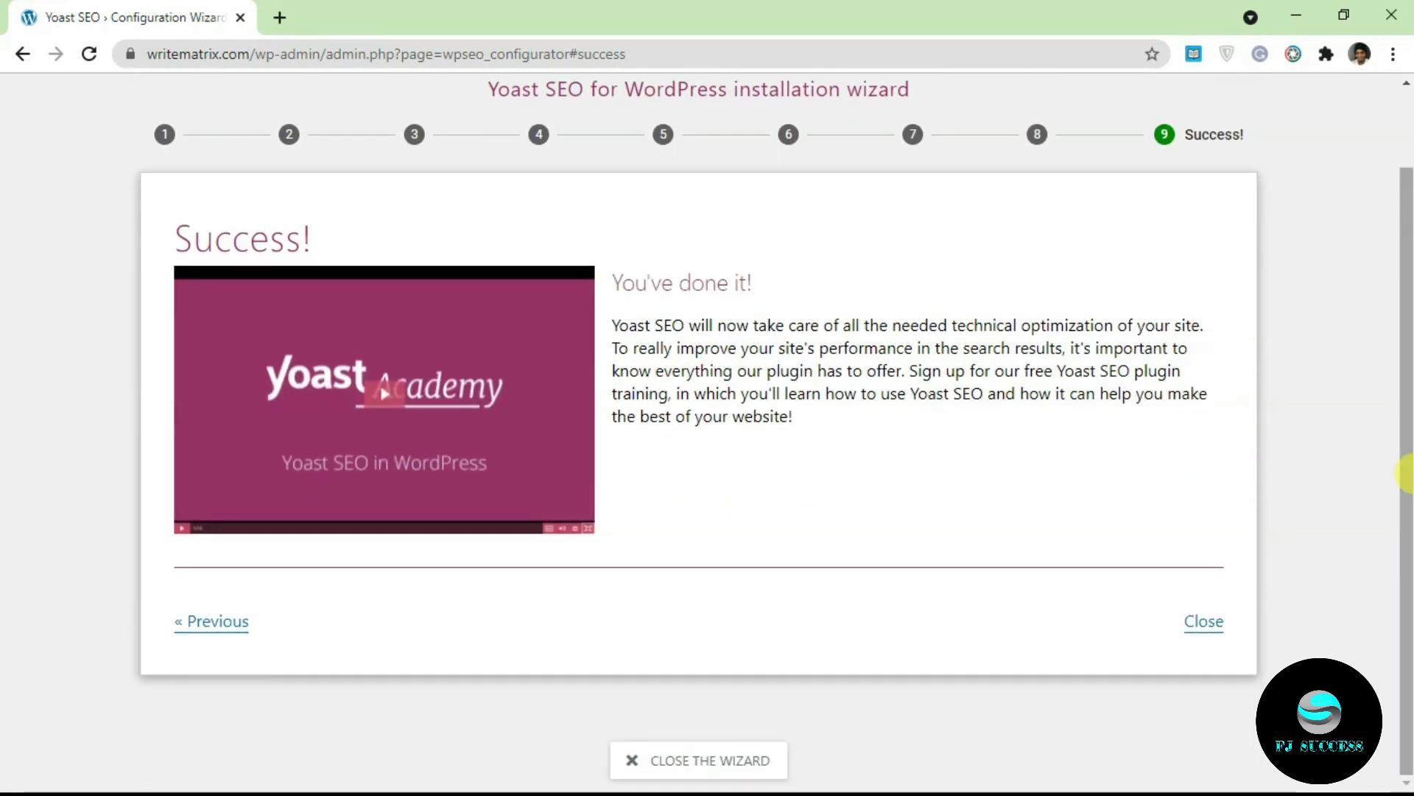
click(1192, 631)
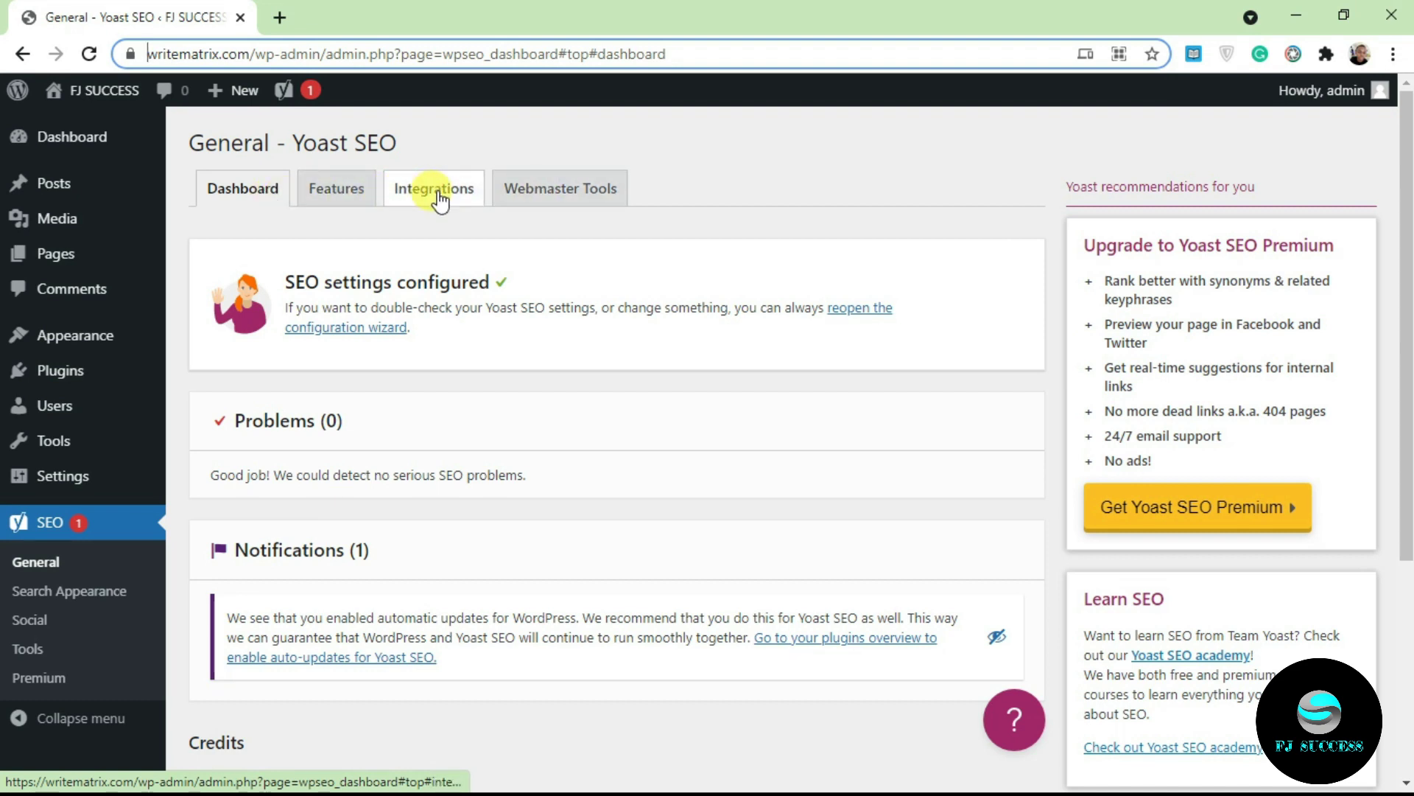
Step: Review the Webmaster Tools verification code fields, then view the Semrush and Ryte integrations
click(575, 203)
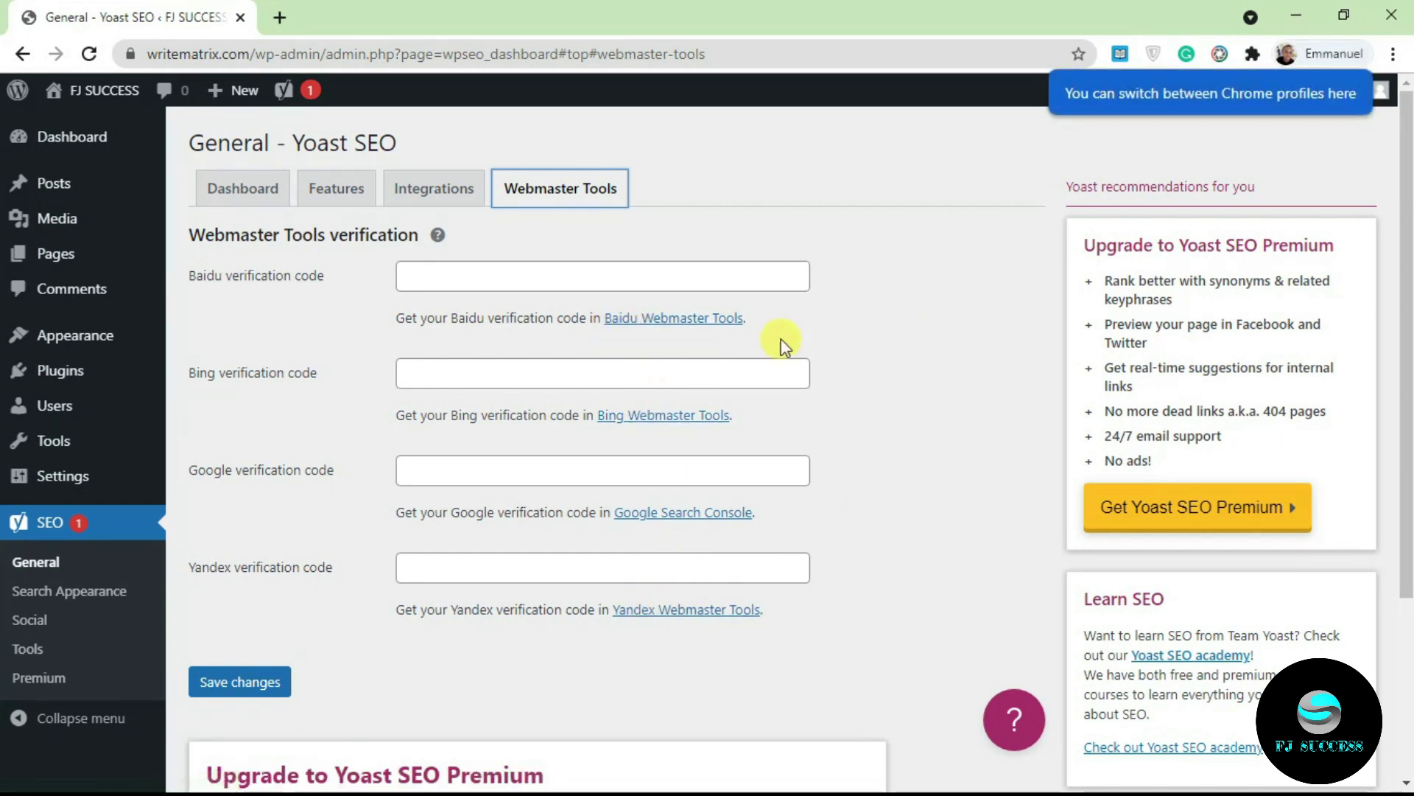
click(626, 401)
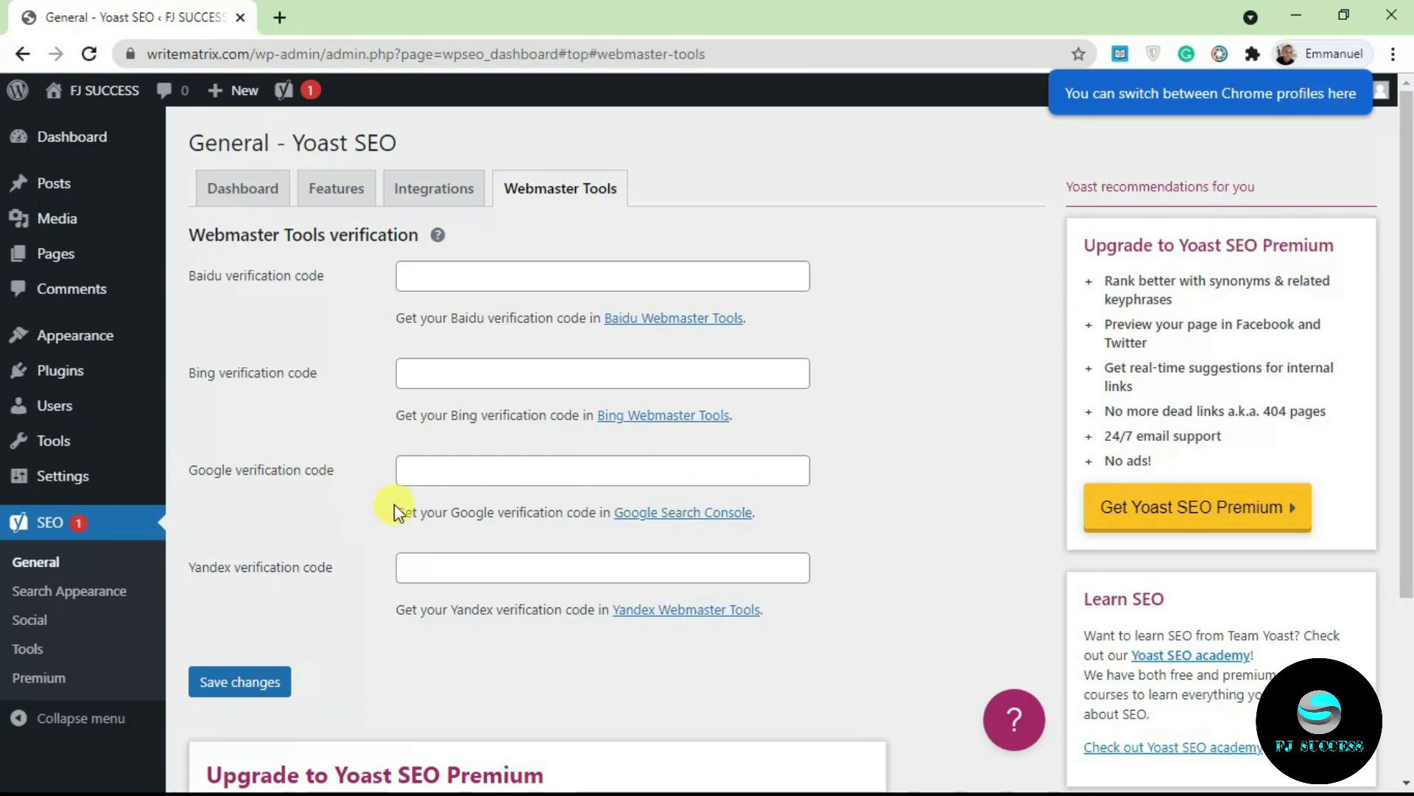
scroll(402, 457, down, 2)
scroll(331, 353, up, 2)
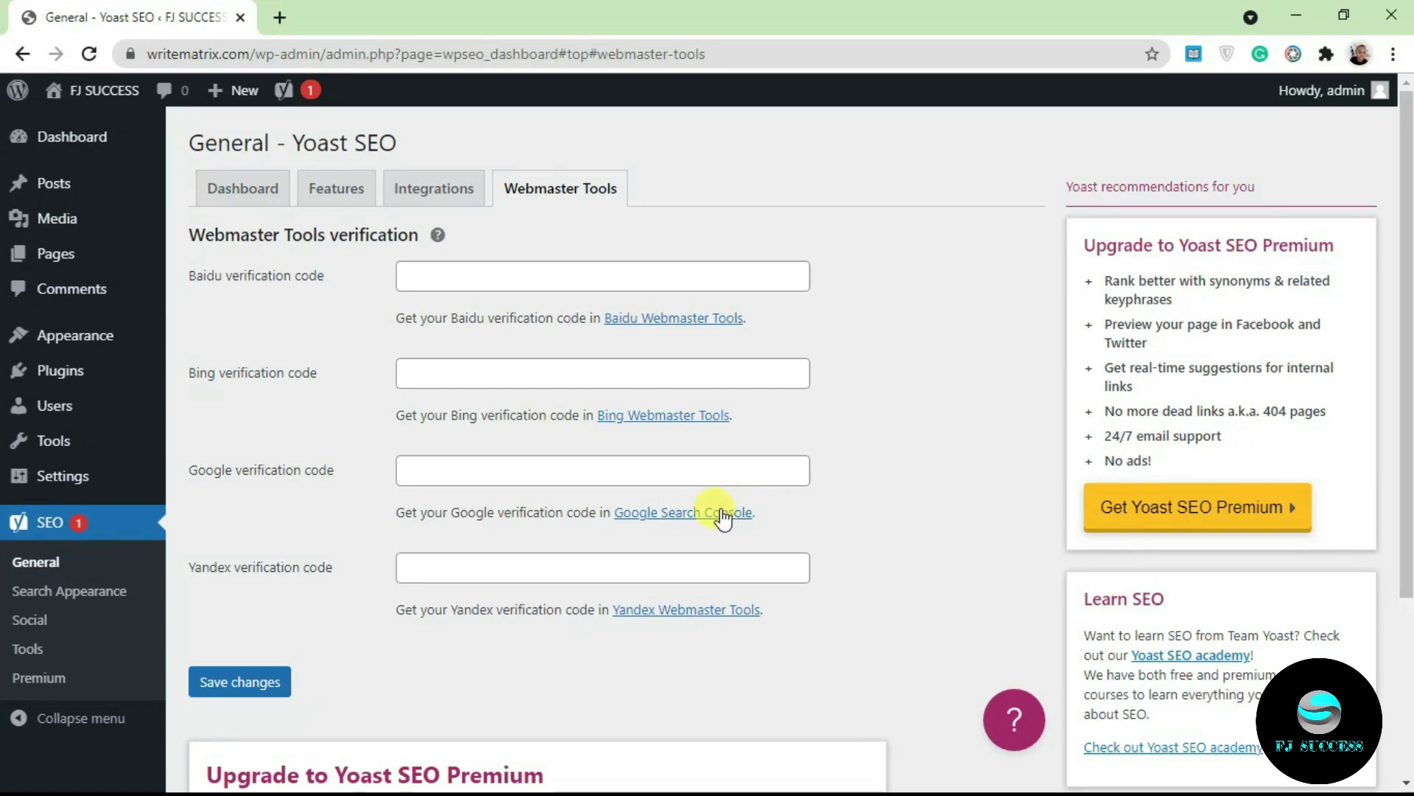
scroll(458, 610, down, 3)
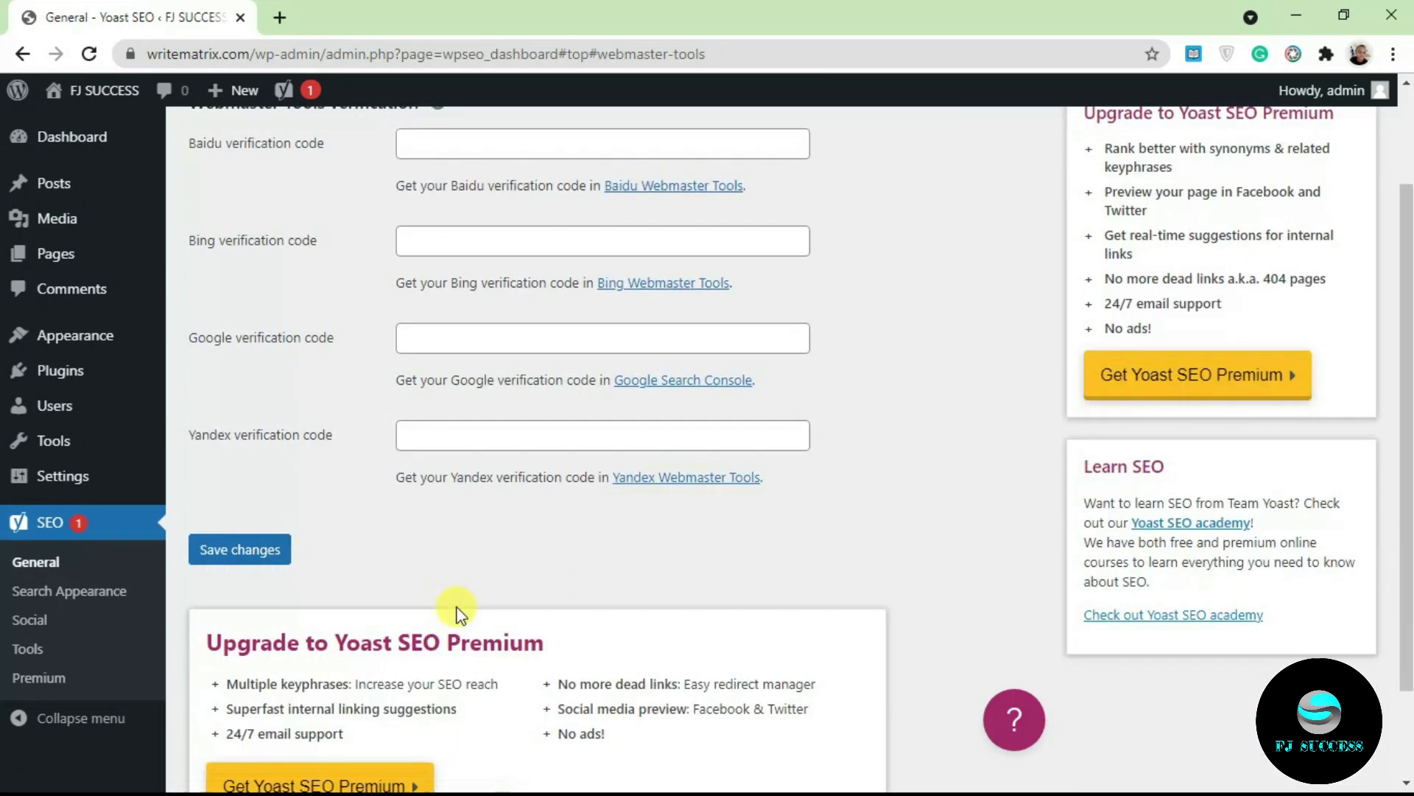
scroll(465, 579, up, 3)
scroll(466, 582, down, 3)
scroll(466, 582, up, 5)
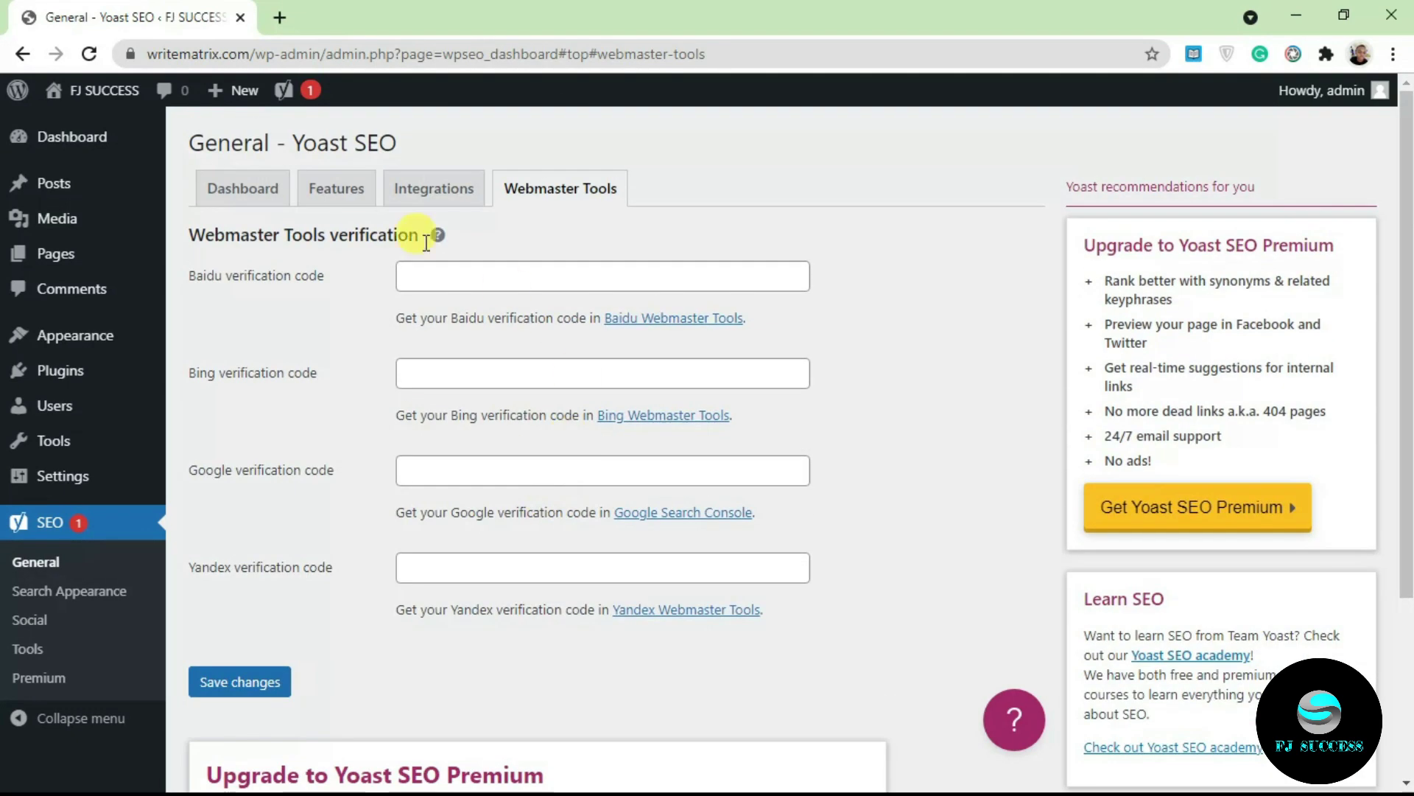
click(452, 188)
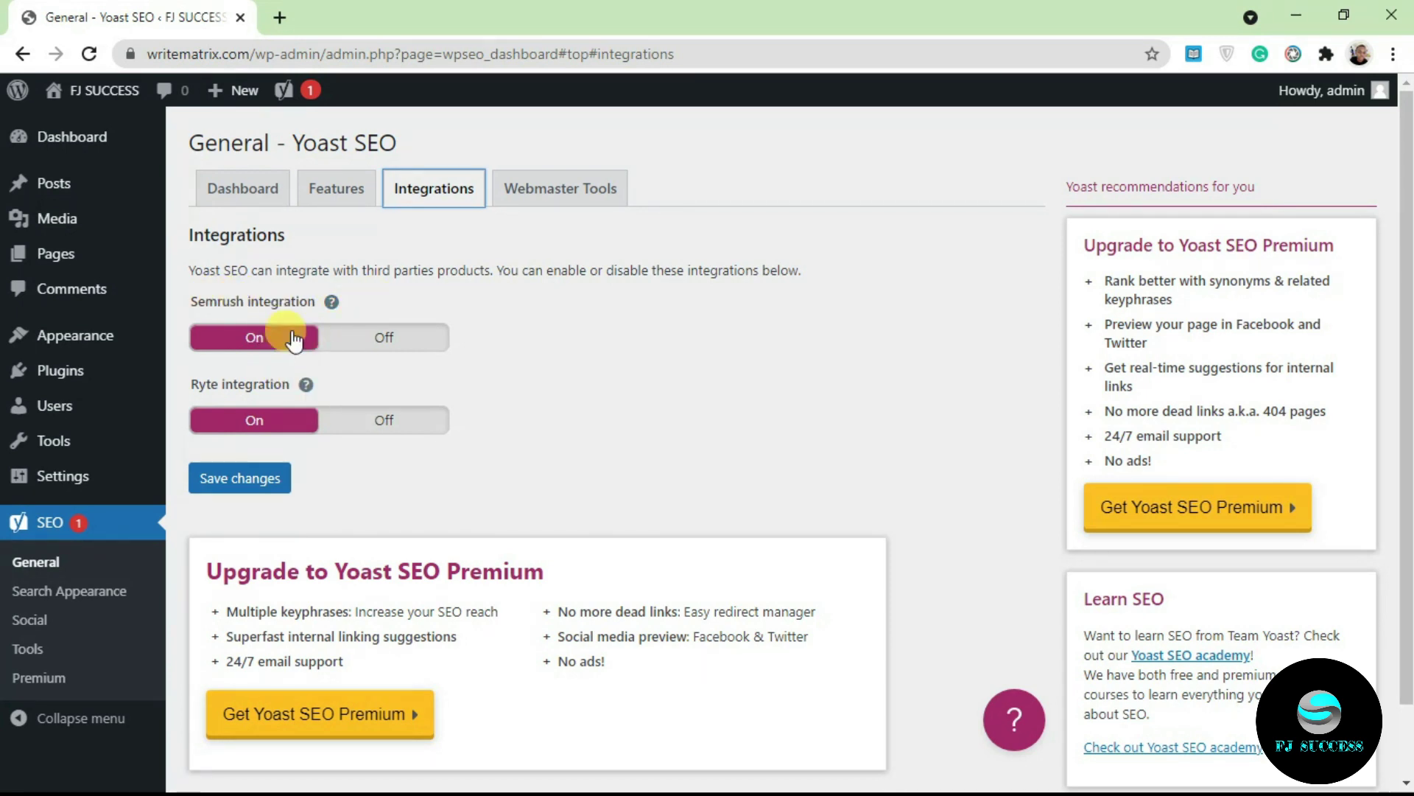
Step: Scroll the Features toggles, confirming SEO analysis, readability, cornerstone content, link counter and XML sitemaps are On
click(348, 190)
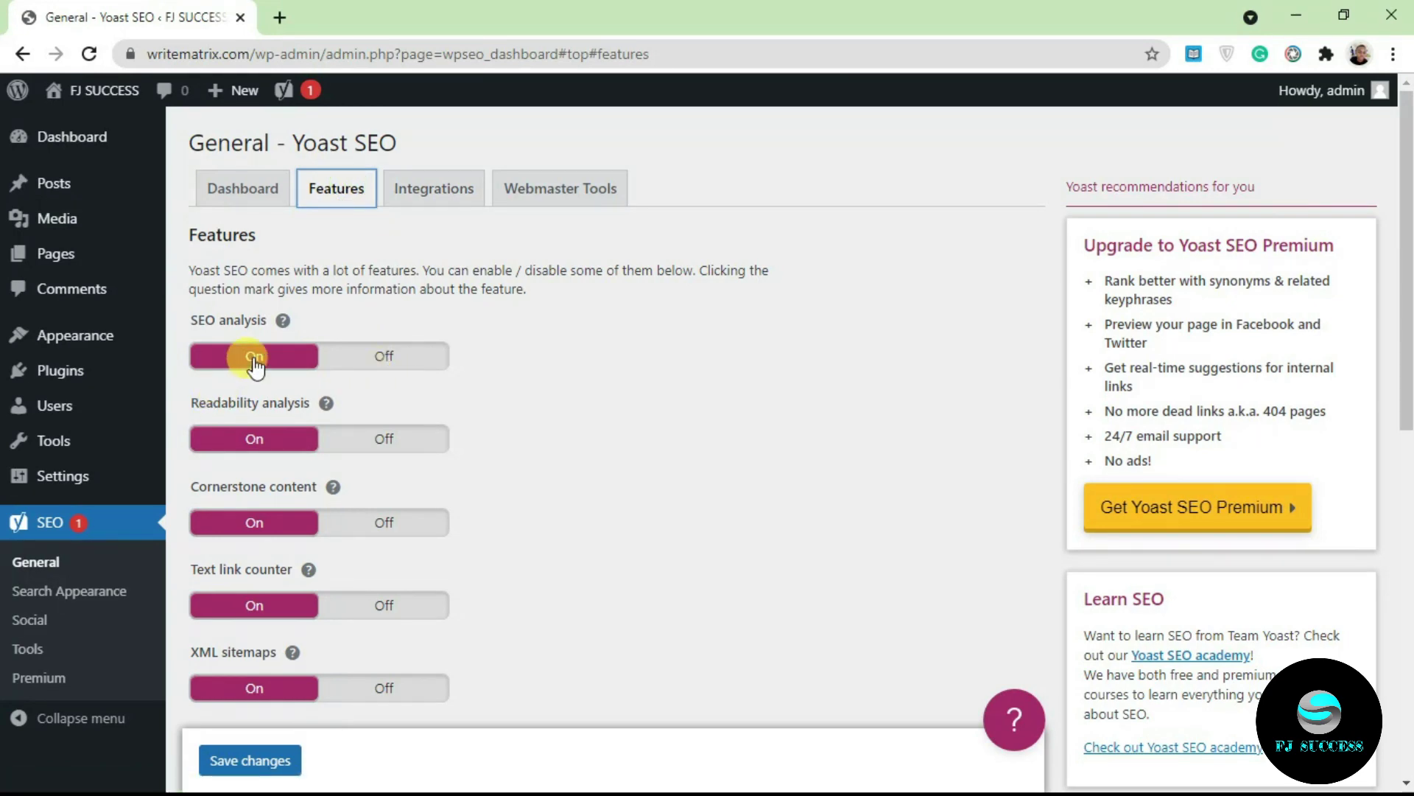
scroll(254, 364, down, 2)
scroll(257, 372, up, 2)
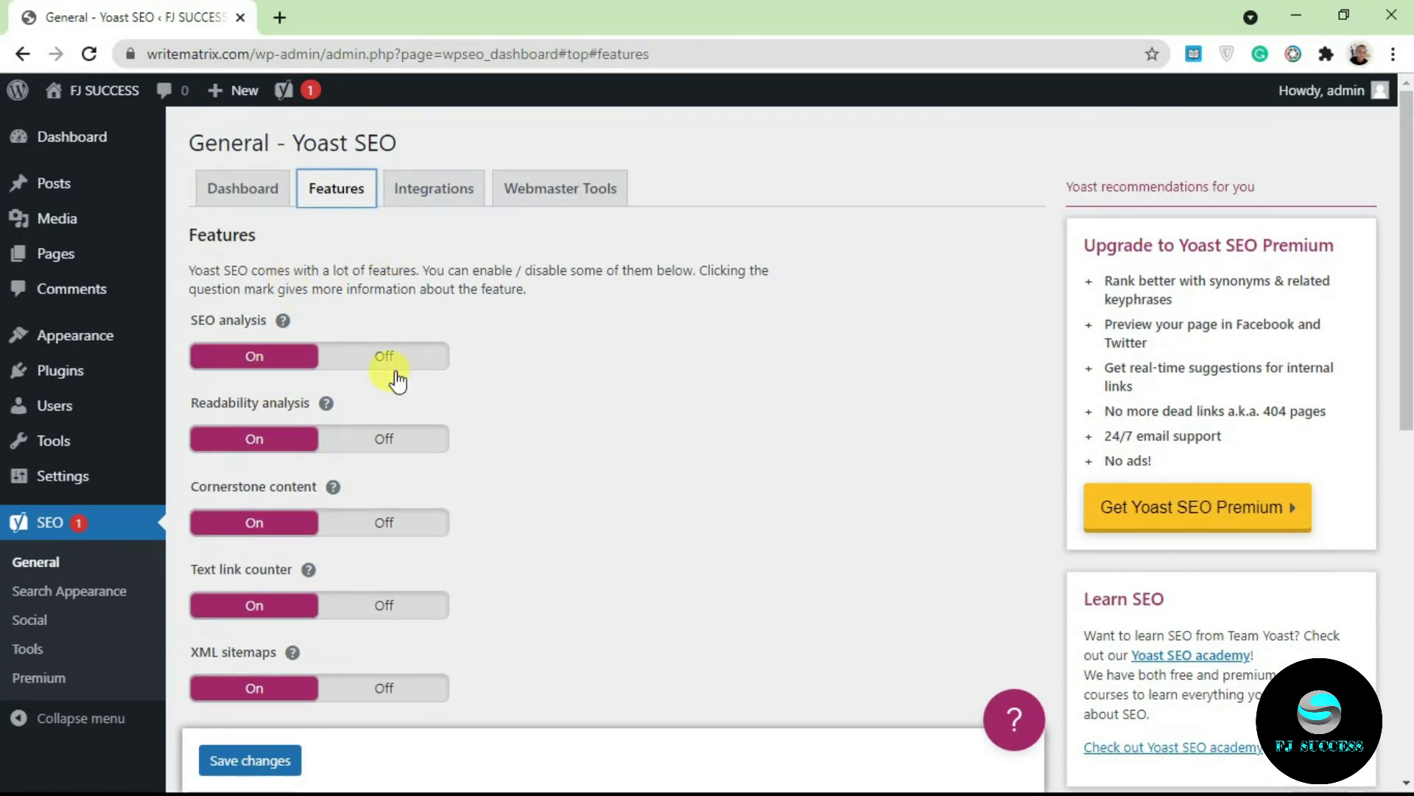
scroll(396, 381, down, 9)
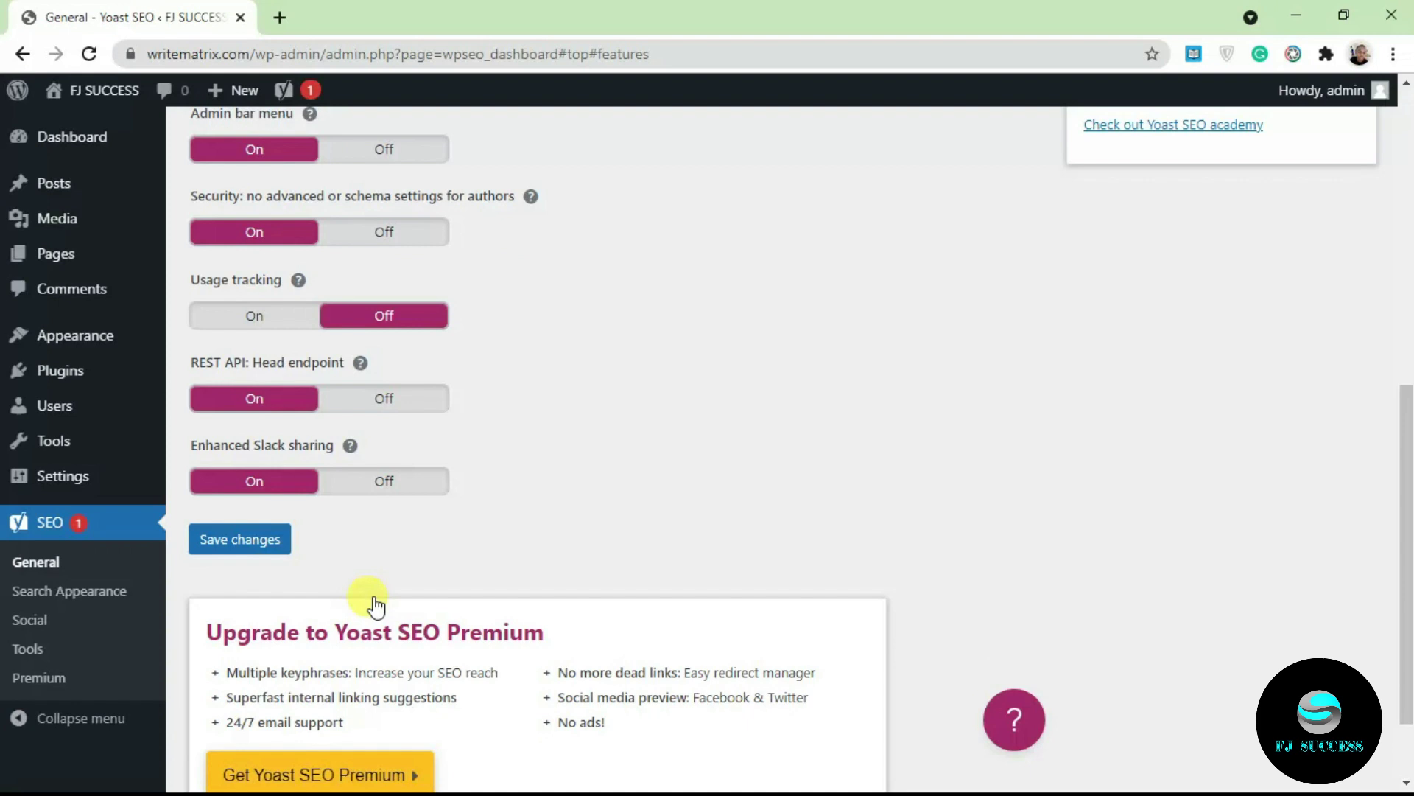
scroll(376, 606, up, 9)
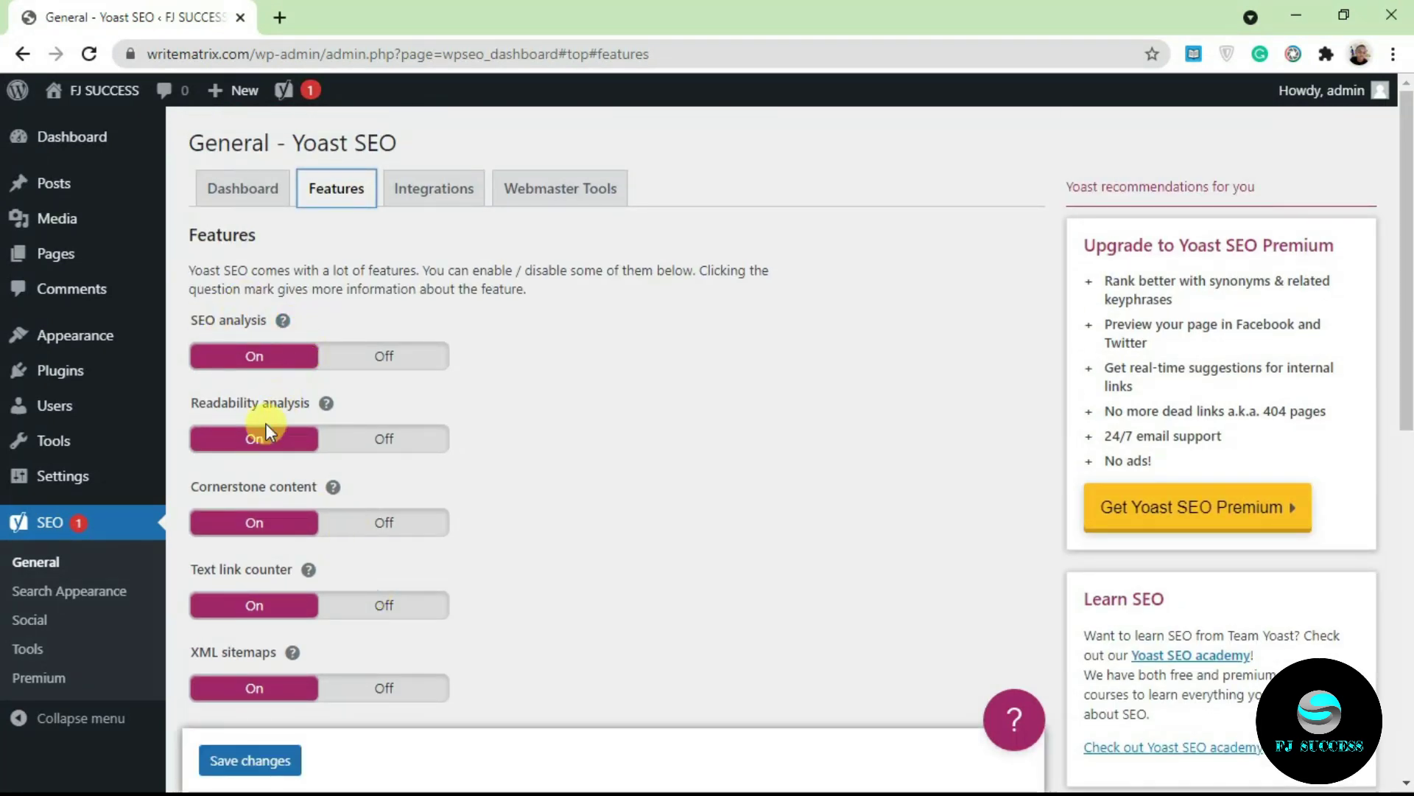
scroll(412, 501, down, 2)
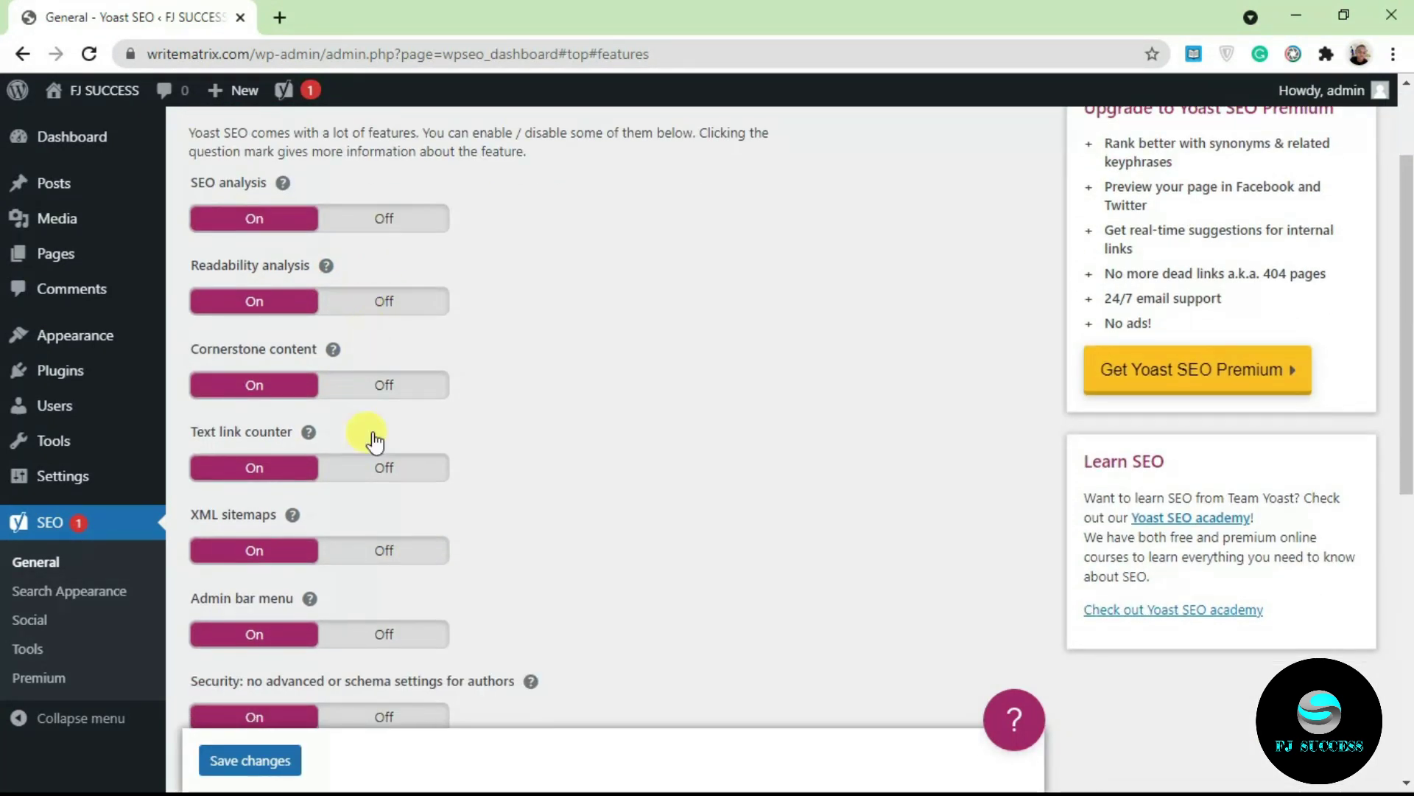
scroll(467, 606, down, 6)
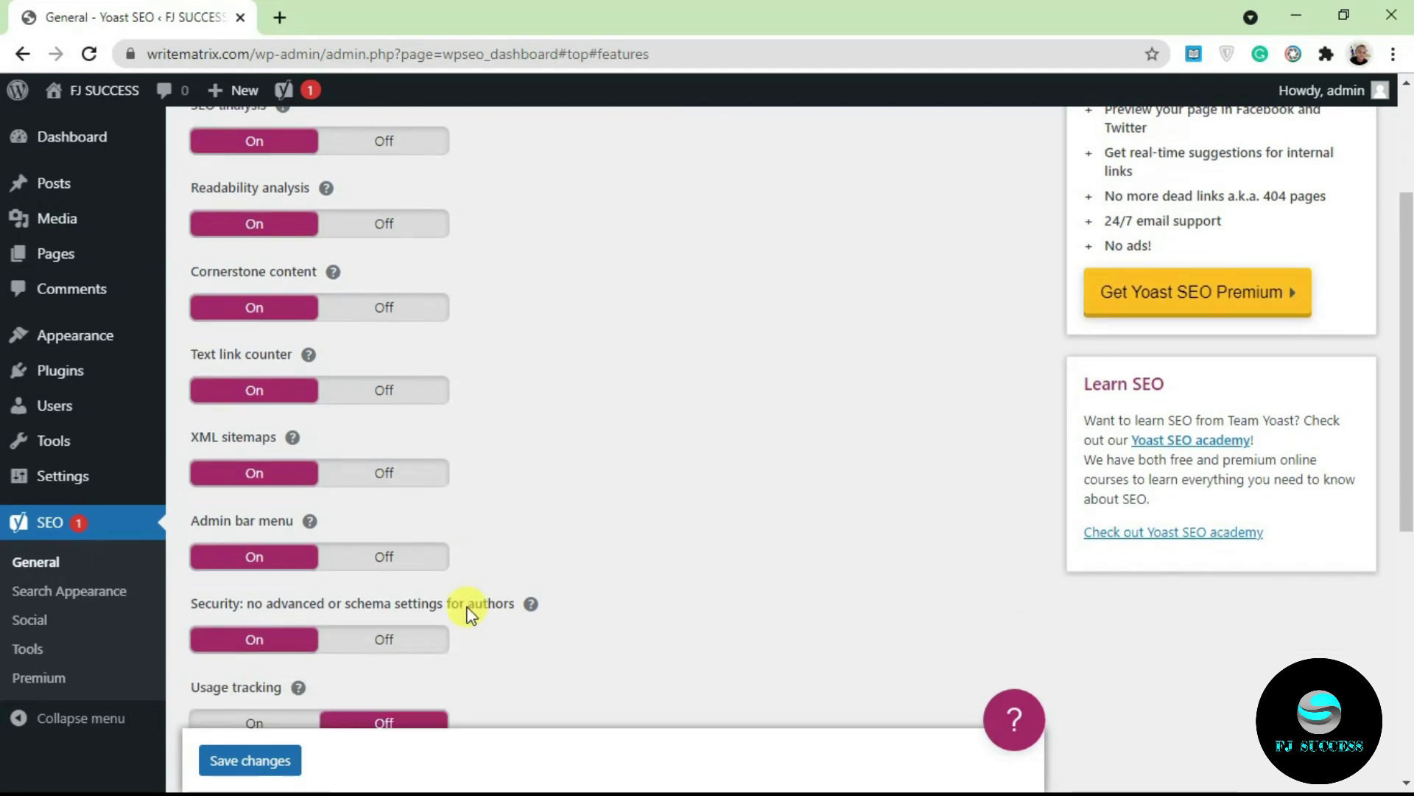
scroll(375, 427, down, 3)
scroll(332, 457, up, 10)
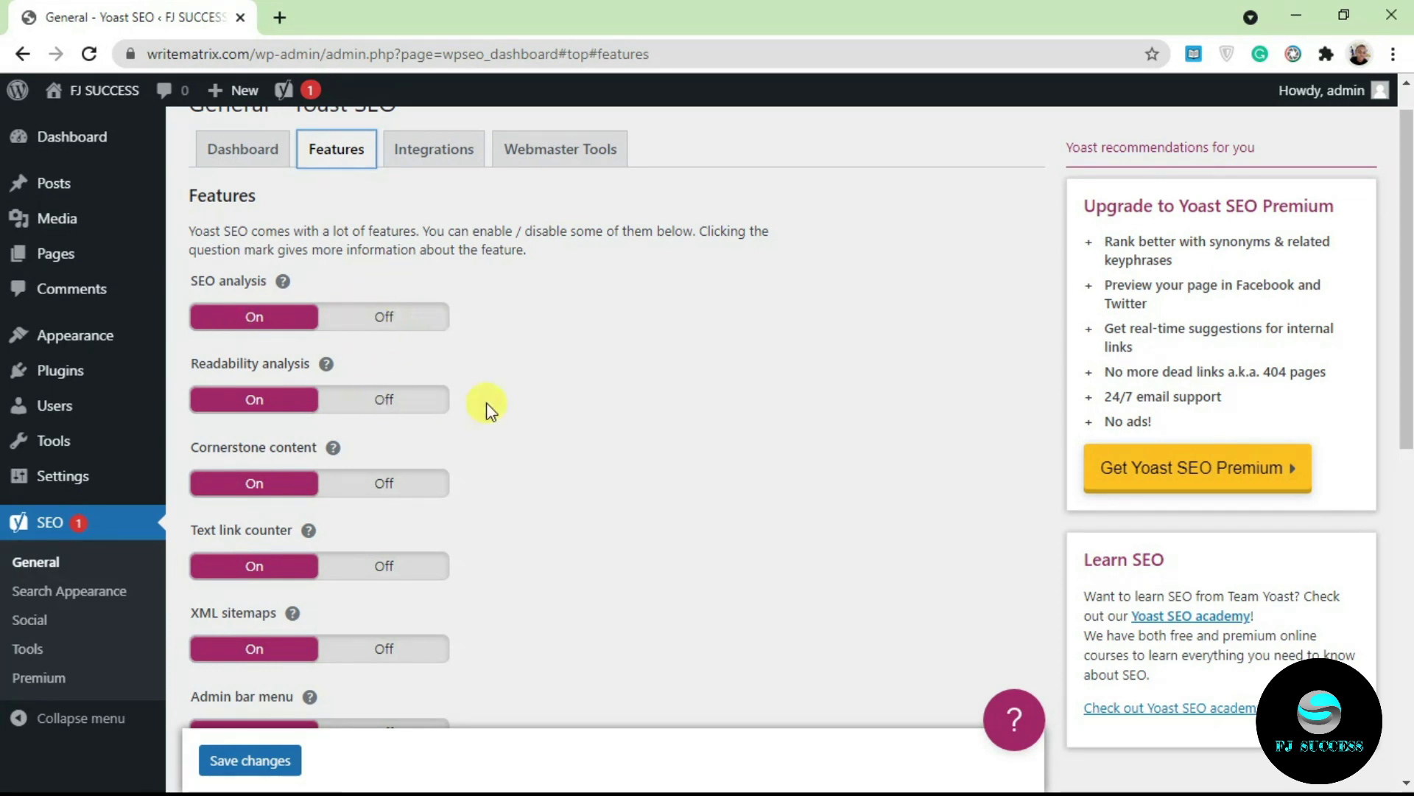
Step: Show the Dashboard tab with SEO settings configured, 0 problems and 1 notification
click(247, 152)
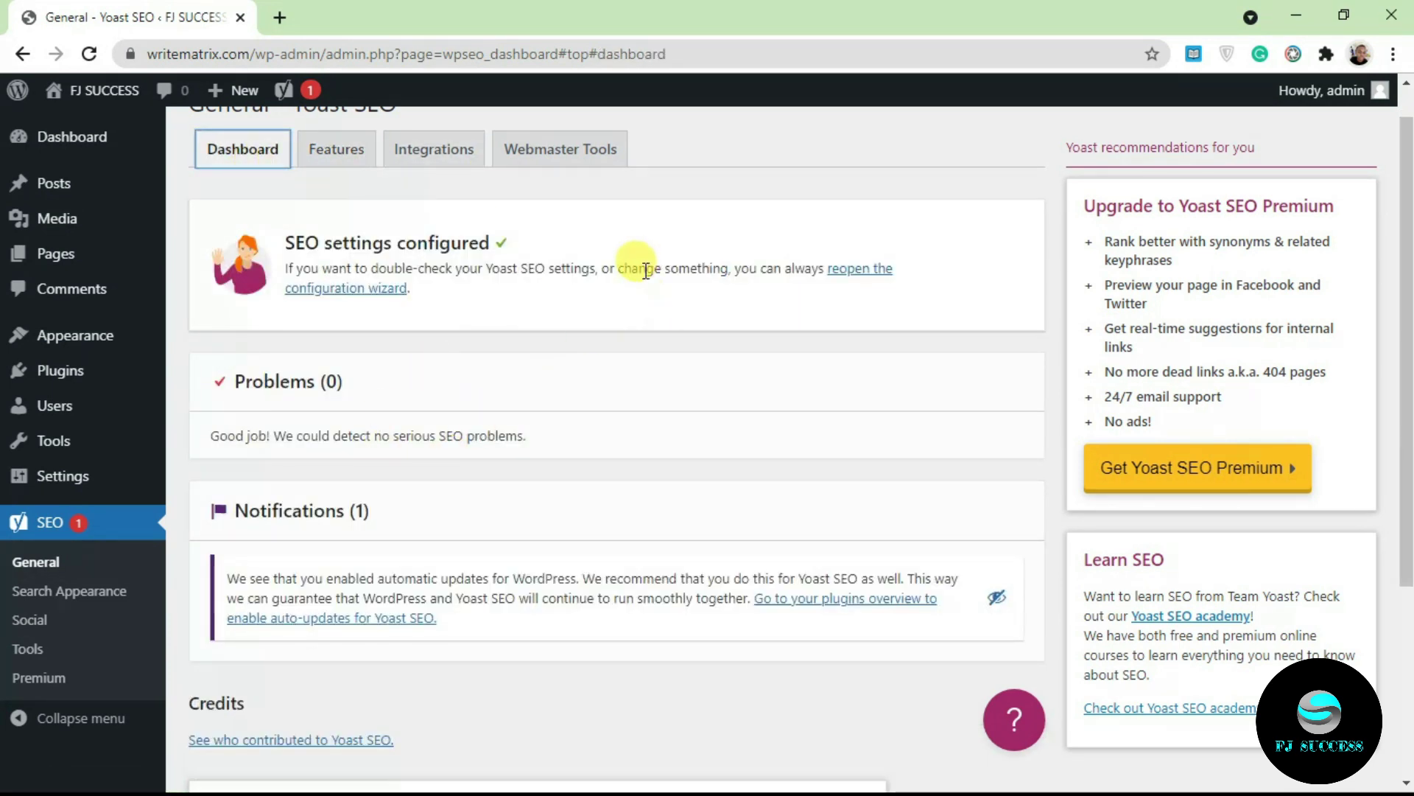
scroll(404, 405, up, 1)
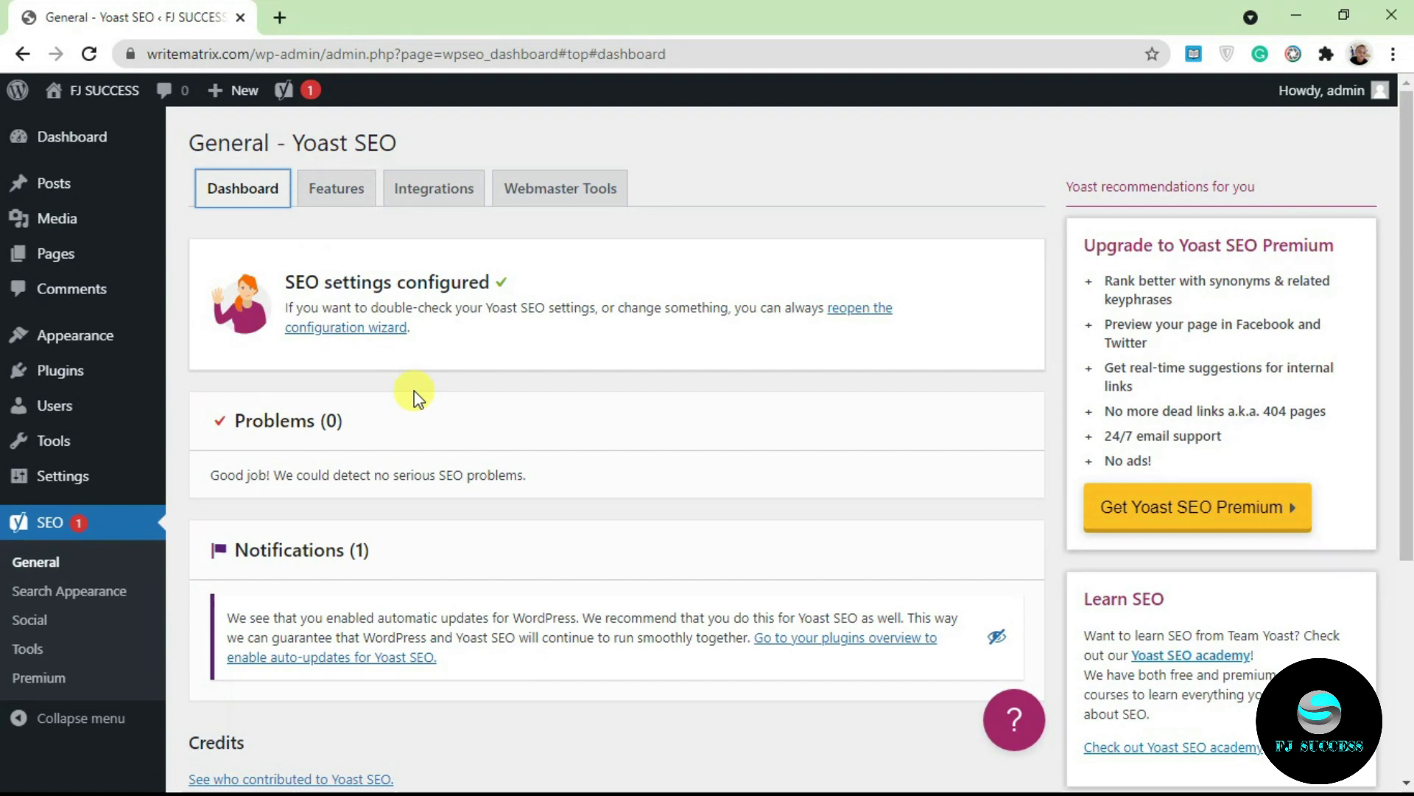